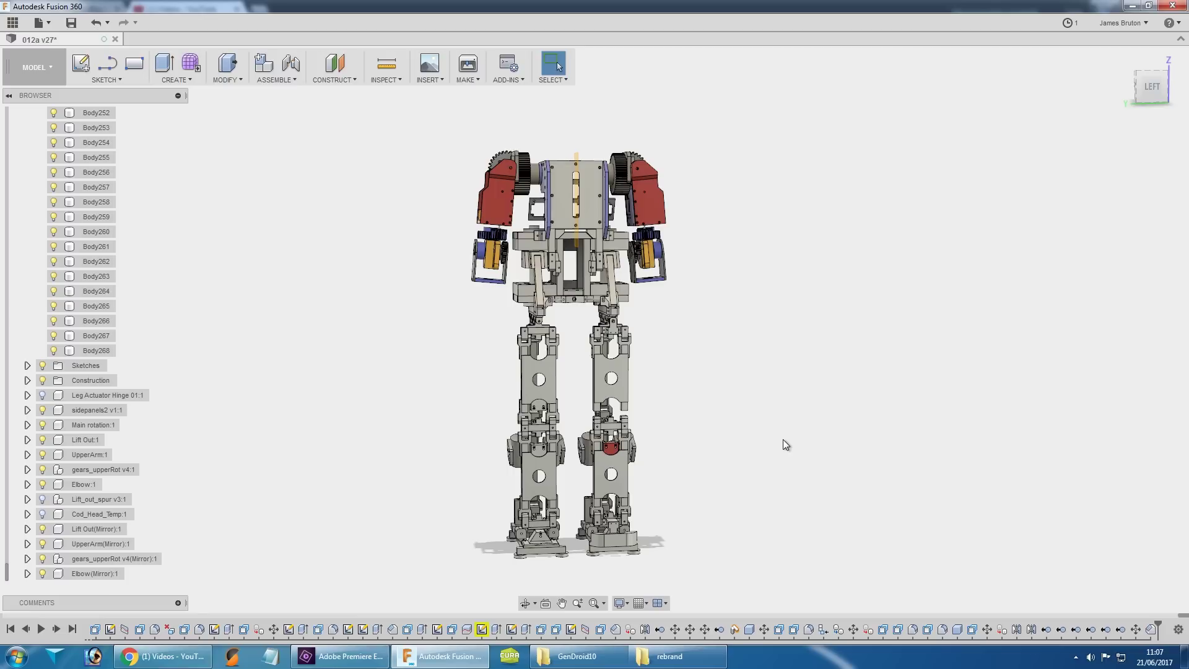
Hide Leg Actuator Hinge 01:1 and show the Cod_Head_Temp:1 head, forearm and pelvis placeholders.
{"action": "middle_click_drag", "start_coordinate": [825, 456], "coordinate": [818, 462], "text": "shift"}
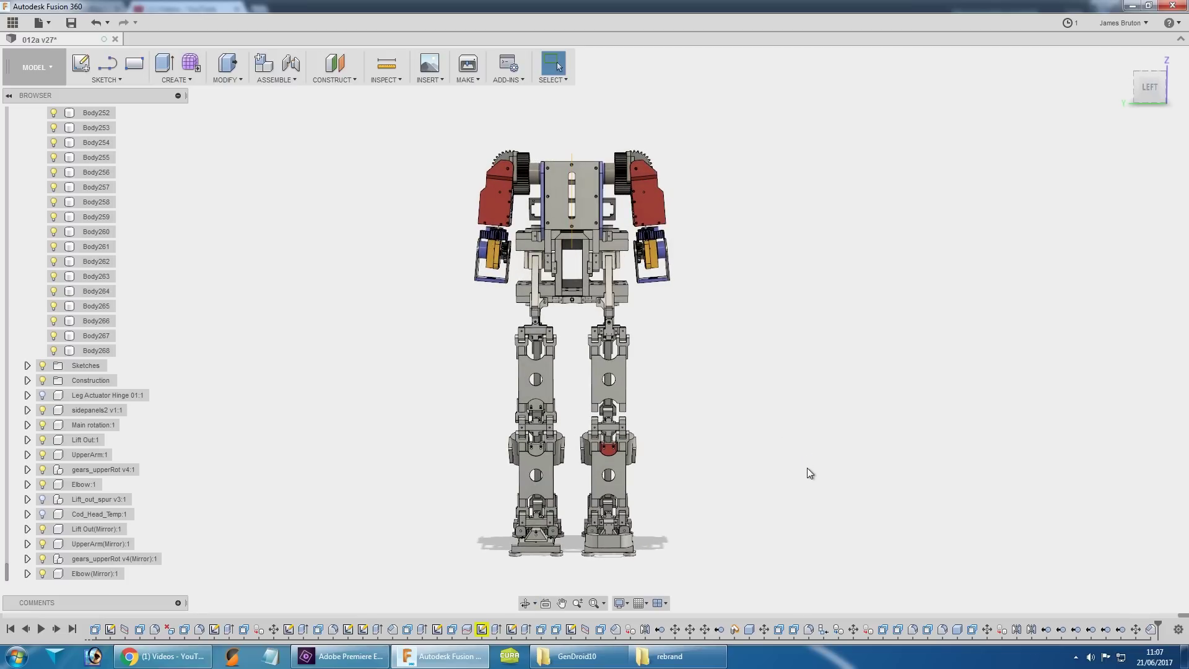
{"action": "scroll", "coordinate": [622, 235], "scroll_direction": "up", "scroll_amount": 5}
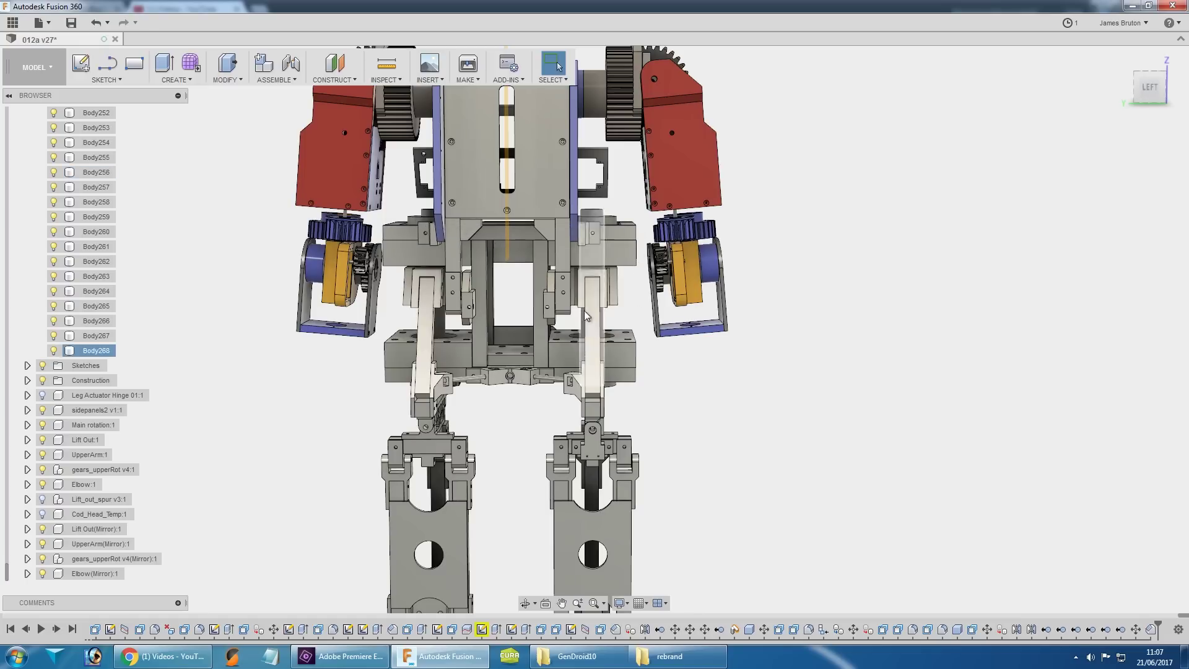
{"action": "middle_click_drag", "start_coordinate": [766, 386], "coordinate": [706, 359], "text": "shift"}
{"action": "scroll", "coordinate": [741, 381], "scroll_direction": "down", "scroll_amount": 5}
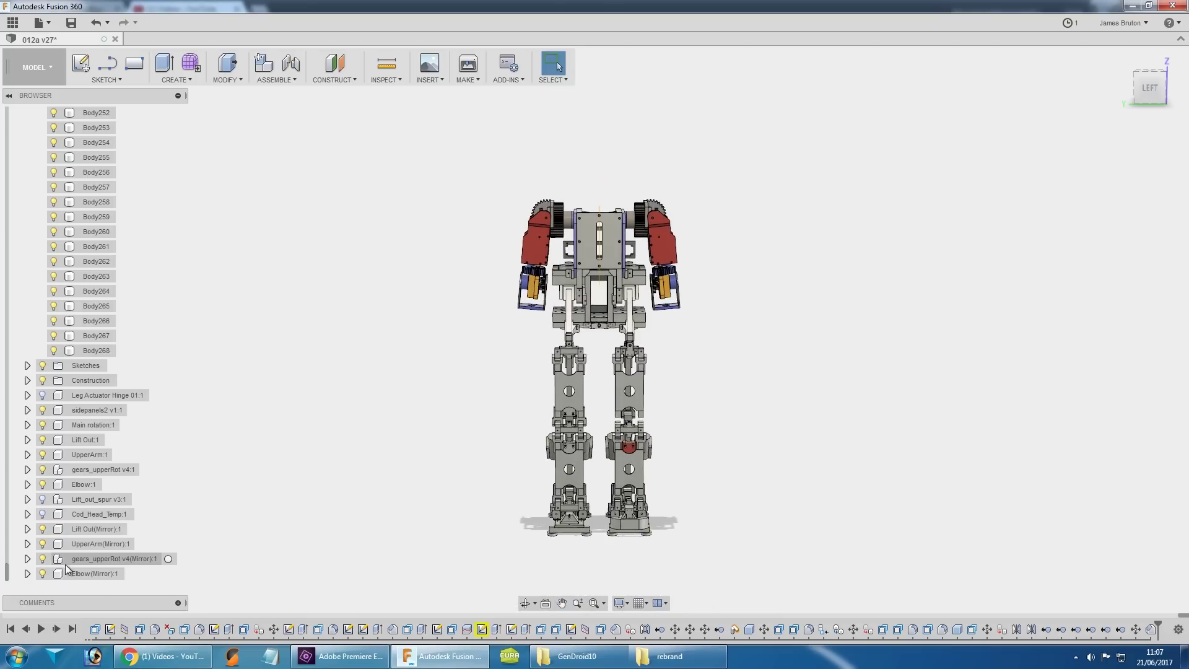
{"action": "left_click", "coordinate": [43, 395]}
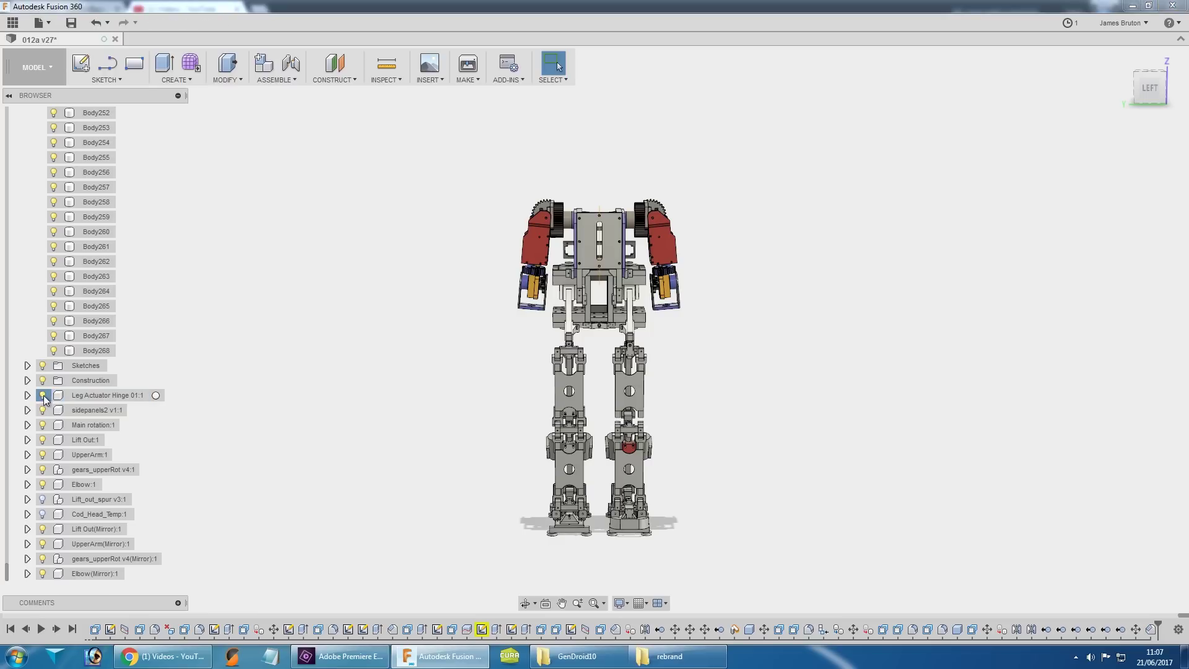
{"action": "left_click", "coordinate": [42, 513]}
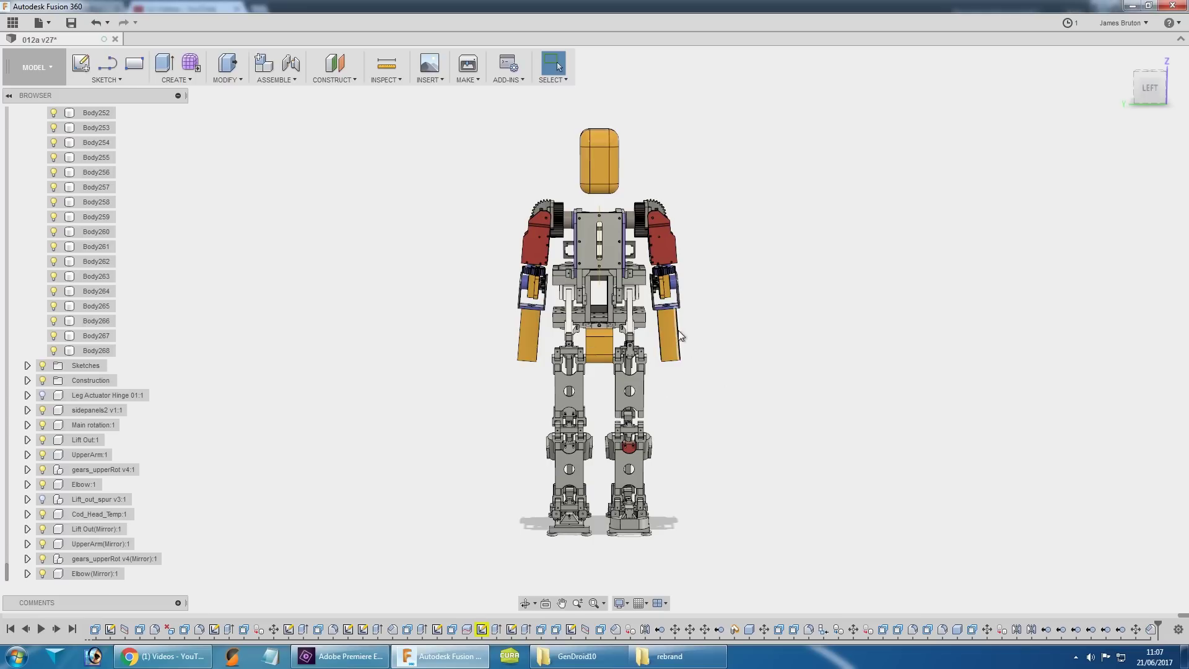
{"action": "scroll", "coordinate": [724, 371], "scroll_direction": "up", "scroll_amount": 2}
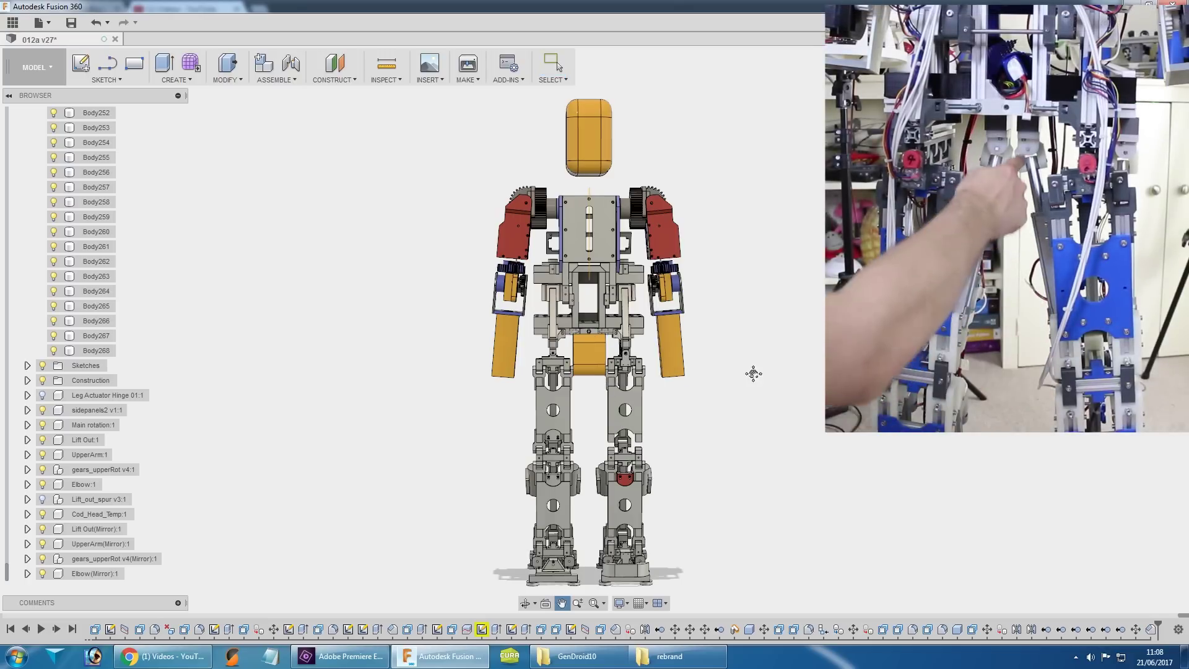
{"action": "middle_click_drag", "start_coordinate": [746, 374], "coordinate": [722, 414]}
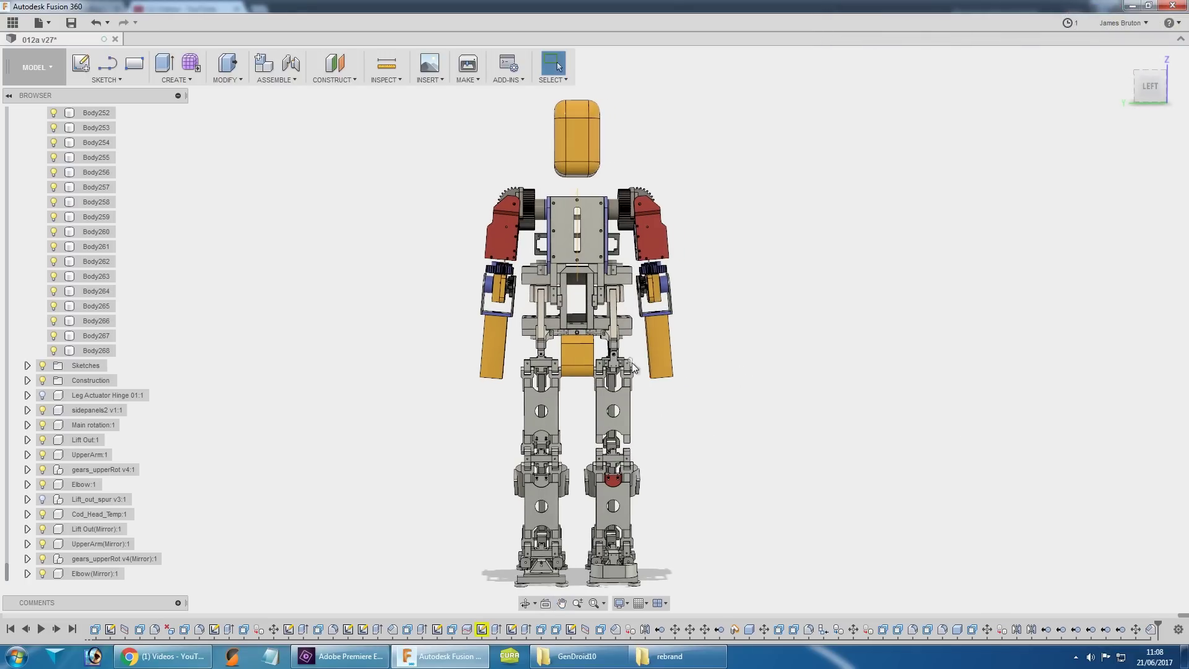
{"action": "scroll", "coordinate": [632, 366], "scroll_direction": "up", "scroll_amount": 3}
{"action": "scroll", "coordinate": [703, 433], "scroll_direction": "down", "scroll_amount": 5}
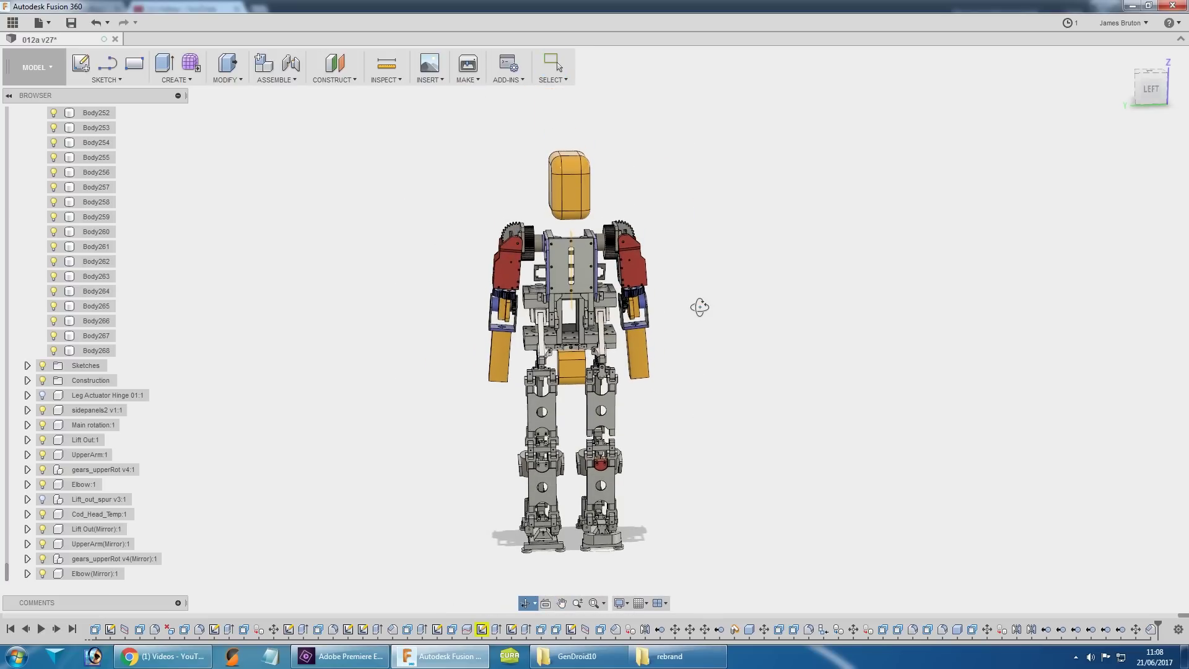
{"action": "middle_click_drag", "start_coordinate": [698, 308], "coordinate": [697, 299], "text": "shift"}
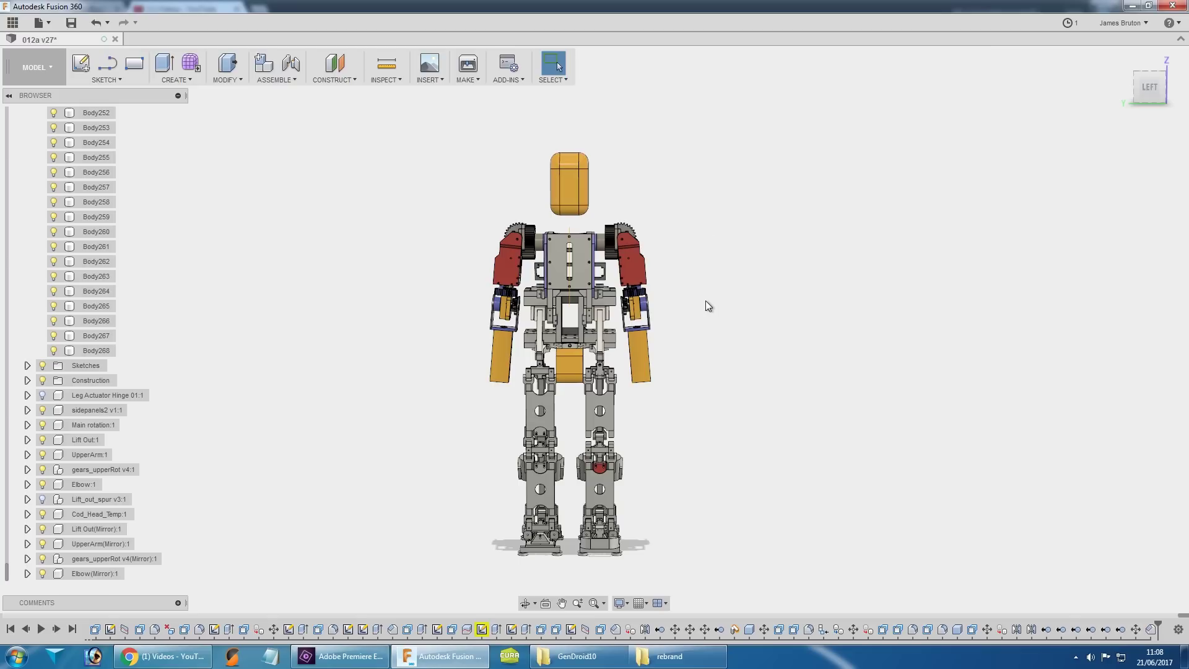
{"action": "middle_click_drag", "start_coordinate": [729, 406], "coordinate": [733, 447], "text": "shift"}
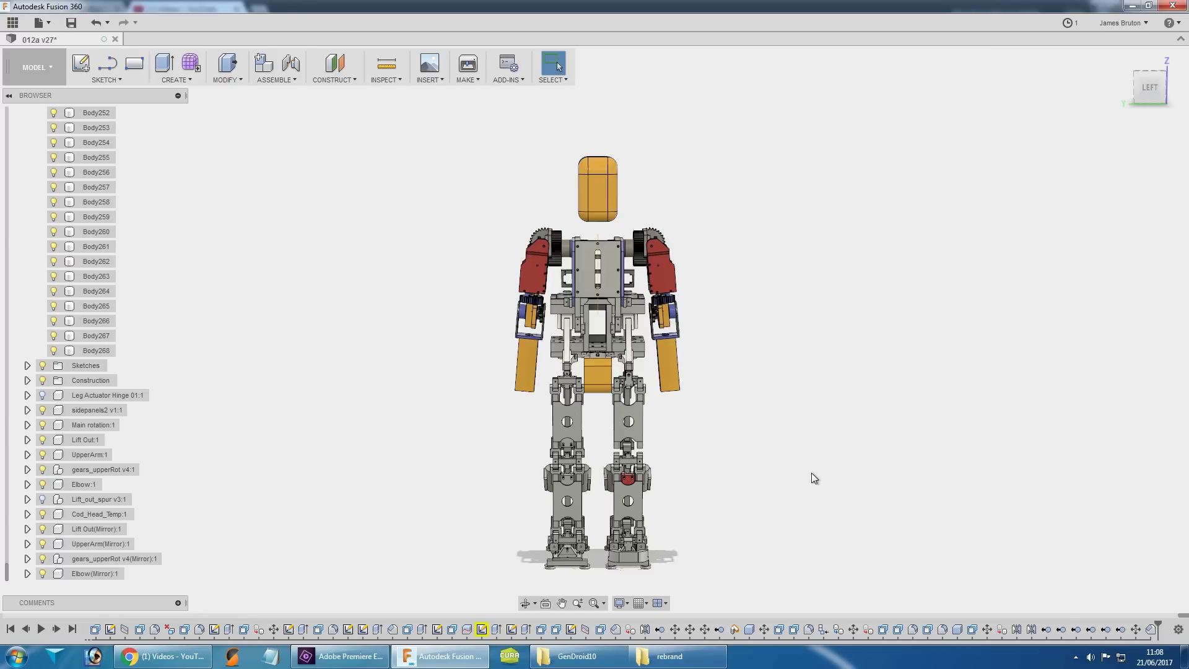
{"action": "middle_click_drag", "start_coordinate": [692, 501], "coordinate": [788, 494], "text": "shift"}
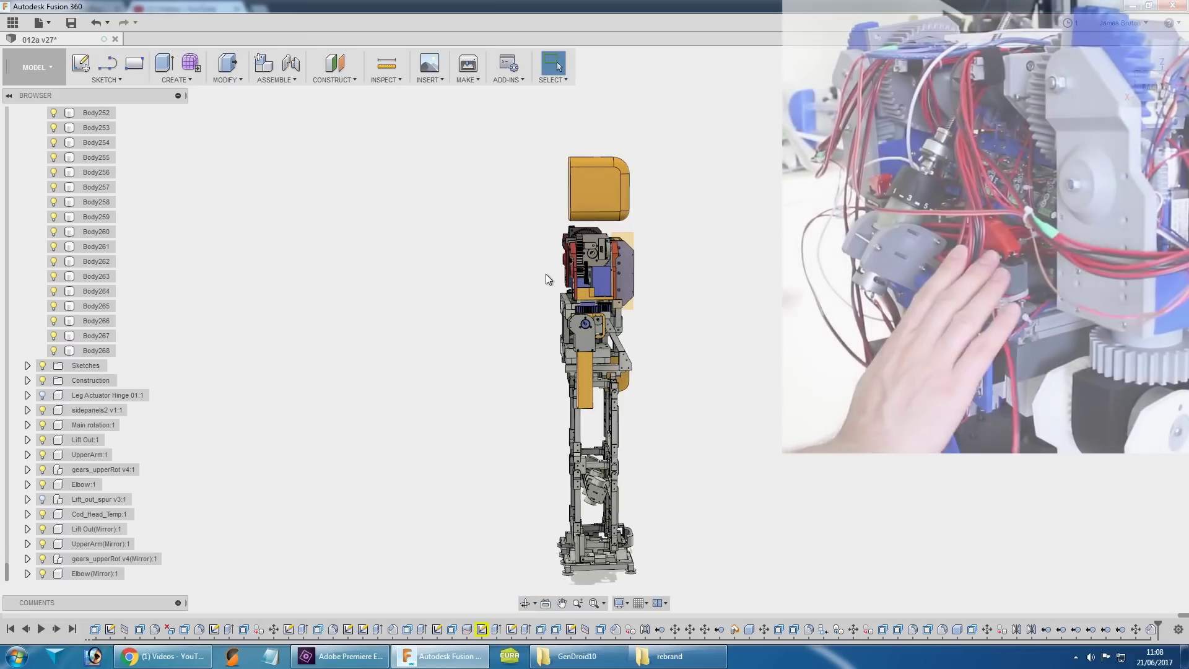
{"action": "scroll", "coordinate": [557, 272], "scroll_direction": "up", "scroll_amount": 2}
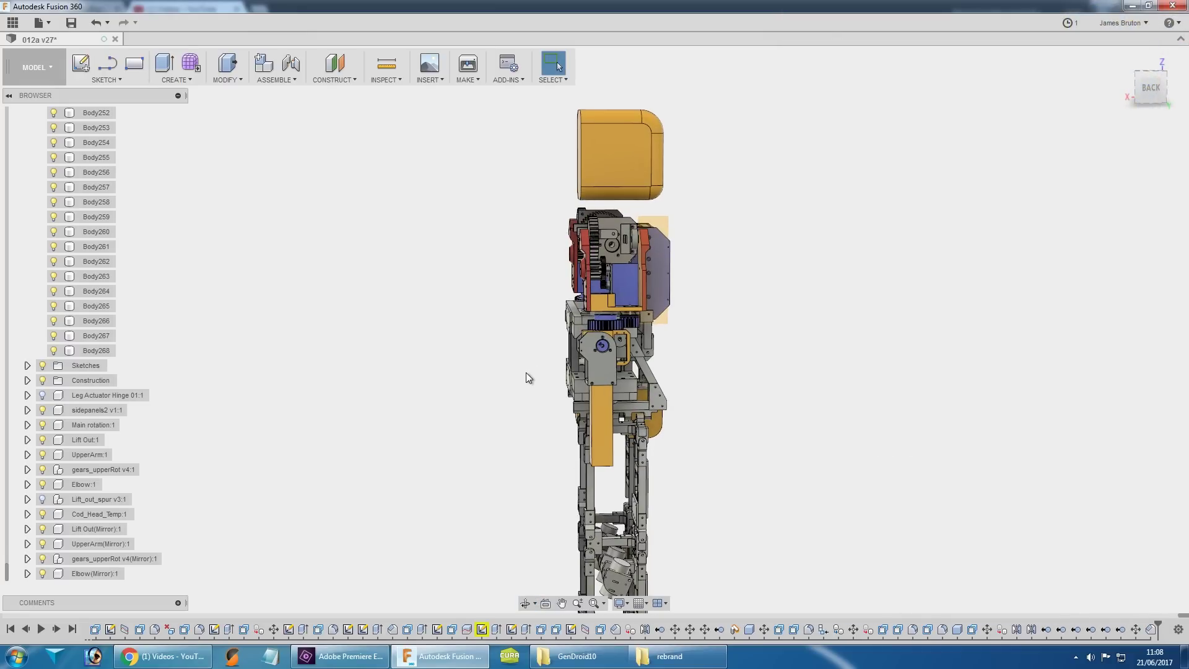
{"action": "scroll", "coordinate": [528, 377], "scroll_direction": "down", "scroll_amount": 1}
{"action": "middle_click_drag", "start_coordinate": [717, 454], "coordinate": [819, 417], "text": "shift"}
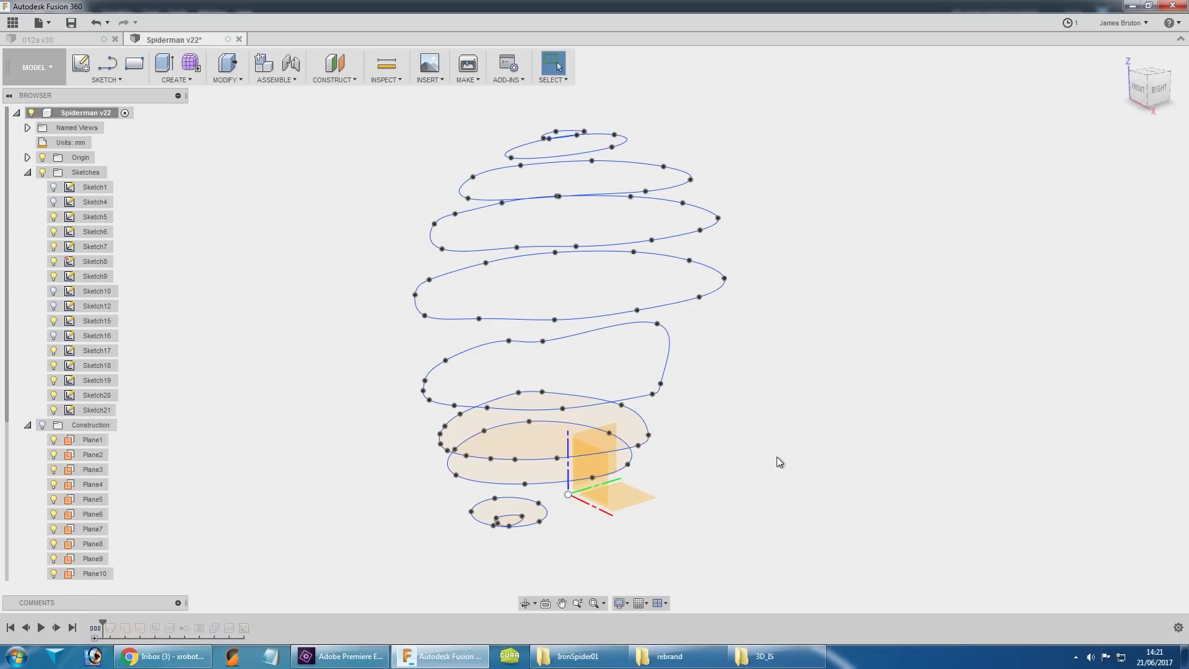
Inspect the stacked head profiles, then roll the timeline past the loft to reveal Body3 (1).
{"action": "mouse_move", "coordinate": [745, 449]}
{"action": "middle_mouse_down", "text": "shift"}
{"action": "mouse_move", "coordinate": [791, 438]}
{"action": "mouse_move", "coordinate": [781, 456]}
{"action": "middle_mouse_up", "text": "shift"}
{"action": "key", "text": "Escape"}
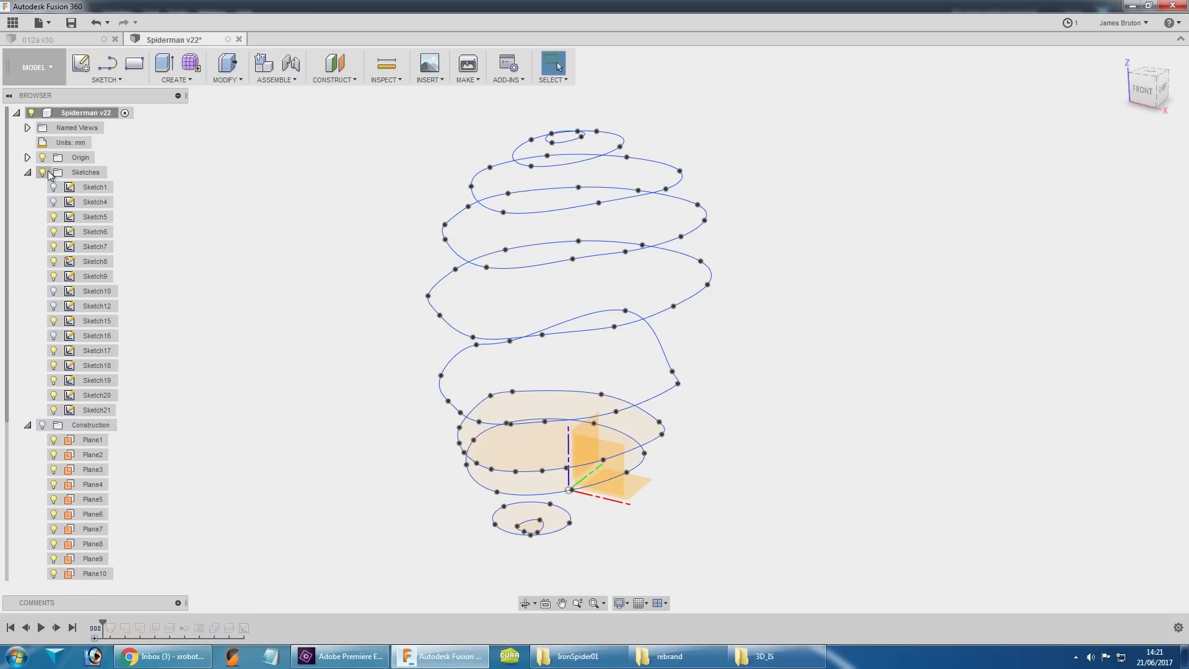
{"action": "left_click", "coordinate": [43, 425]}
{"action": "mouse_move", "coordinate": [372, 396]}
{"action": "middle_mouse_down", "text": "shift"}
{"action": "mouse_move", "coordinate": [454, 372]}
{"action": "mouse_move", "coordinate": [855, 464]}
{"action": "mouse_move", "coordinate": [826, 514]}
{"action": "mouse_move", "coordinate": [772, 507]}
{"action": "mouse_move", "coordinate": [778, 531]}
{"action": "mouse_move", "coordinate": [830, 531]}
{"action": "mouse_move", "coordinate": [838, 473]}
{"action": "middle_mouse_up", "text": "shift"}
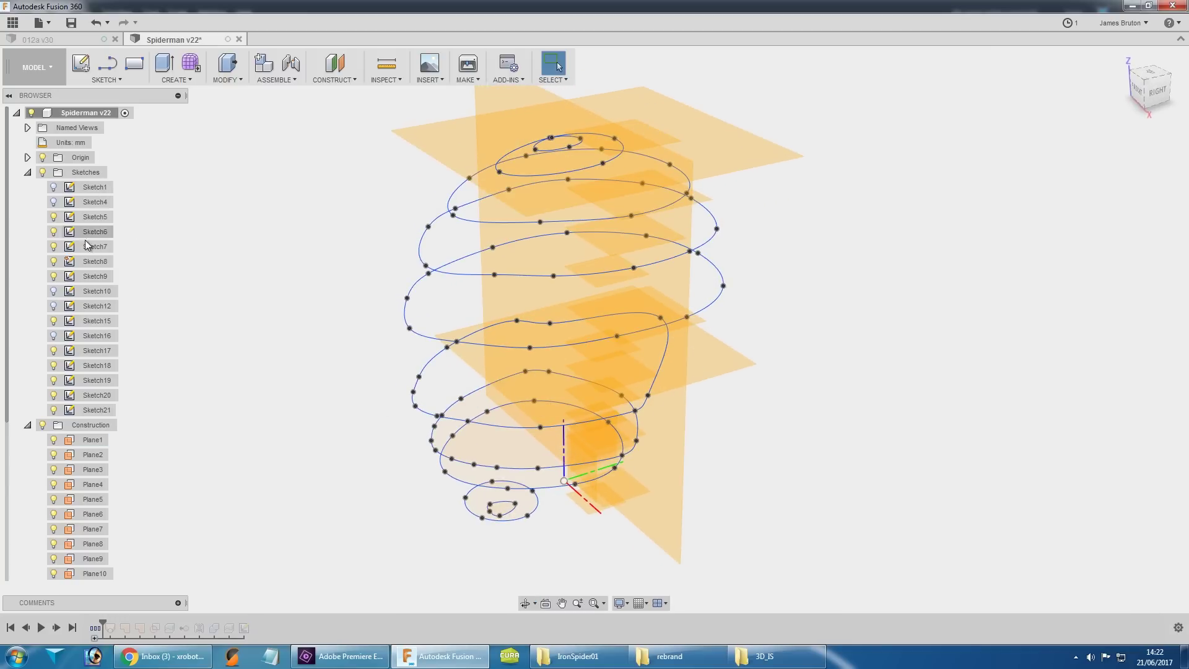
{"action": "left_click", "coordinate": [43, 425]}
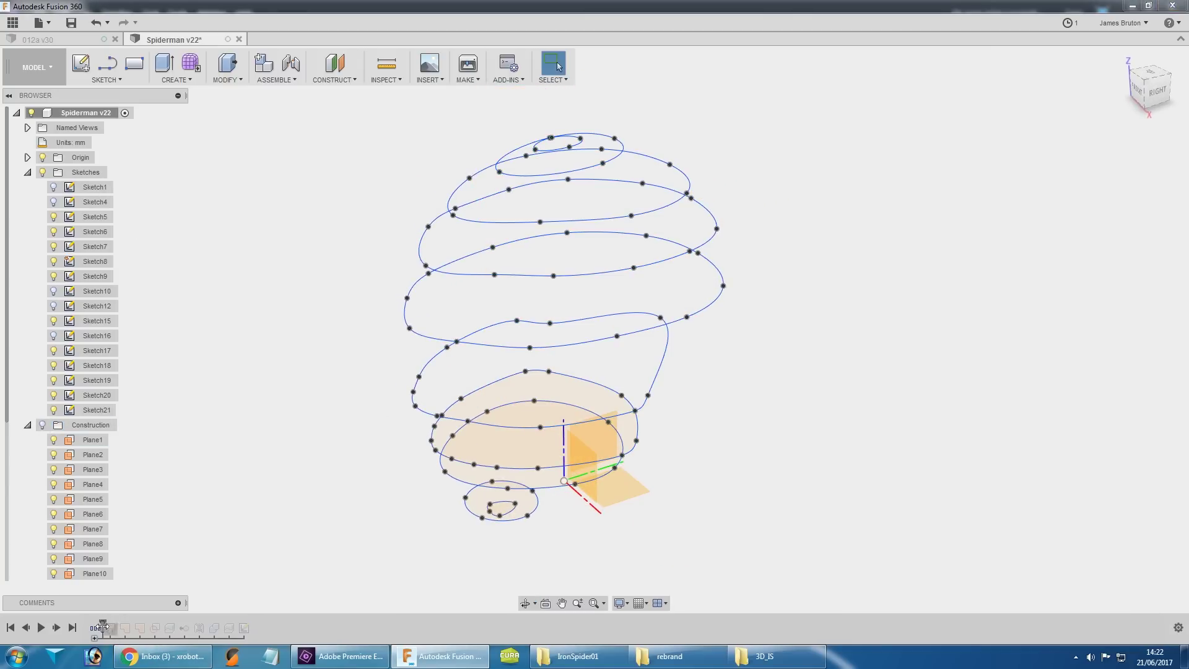
{"action": "left_click_drag", "start_coordinate": [102, 624], "coordinate": [118, 624]}
{"action": "middle_click_drag", "start_coordinate": [570, 480], "coordinate": [652, 364], "text": "shift"}
Lower the reflectance of the red head appearance.
{"action": "left_click", "coordinate": [563, 257]}
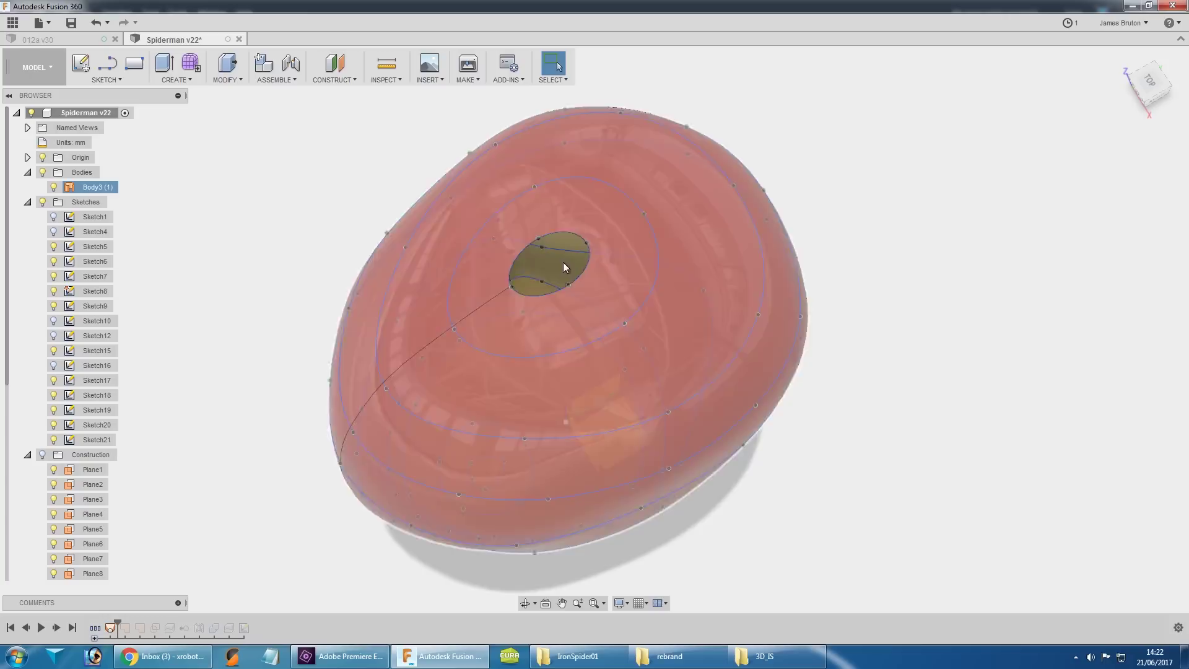
{"action": "key", "text": "Escape"}
{"action": "middle_click_drag", "start_coordinate": [563, 263], "coordinate": [780, 342], "text": "shift"}
{"action": "mouse_move", "coordinate": [769, 399]}
{"action": "middle_mouse_down", "text": "shift"}
{"action": "mouse_move", "coordinate": [820, 387]}
{"action": "mouse_move", "coordinate": [734, 374]}
{"action": "mouse_move", "coordinate": [767, 380]}
{"action": "middle_mouse_up", "text": "shift"}
{"action": "key", "text": "a"}
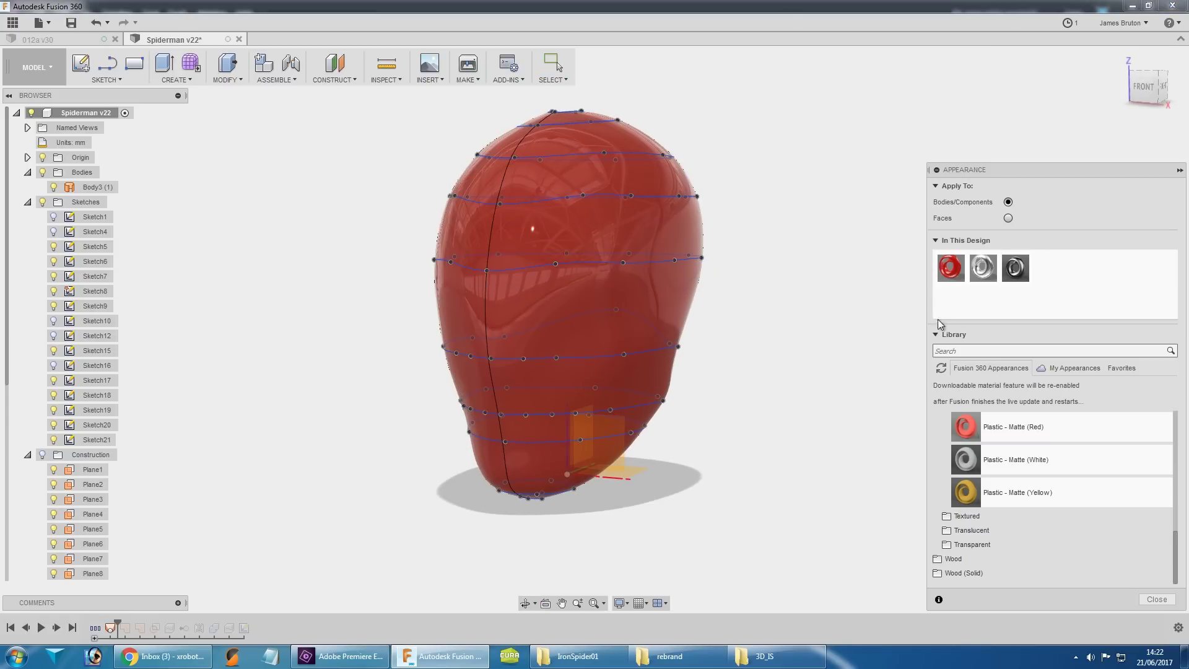
{"action": "double_click", "coordinate": [950, 267]}
{"action": "left_click_drag", "start_coordinate": [901, 355], "coordinate": [882, 354]}
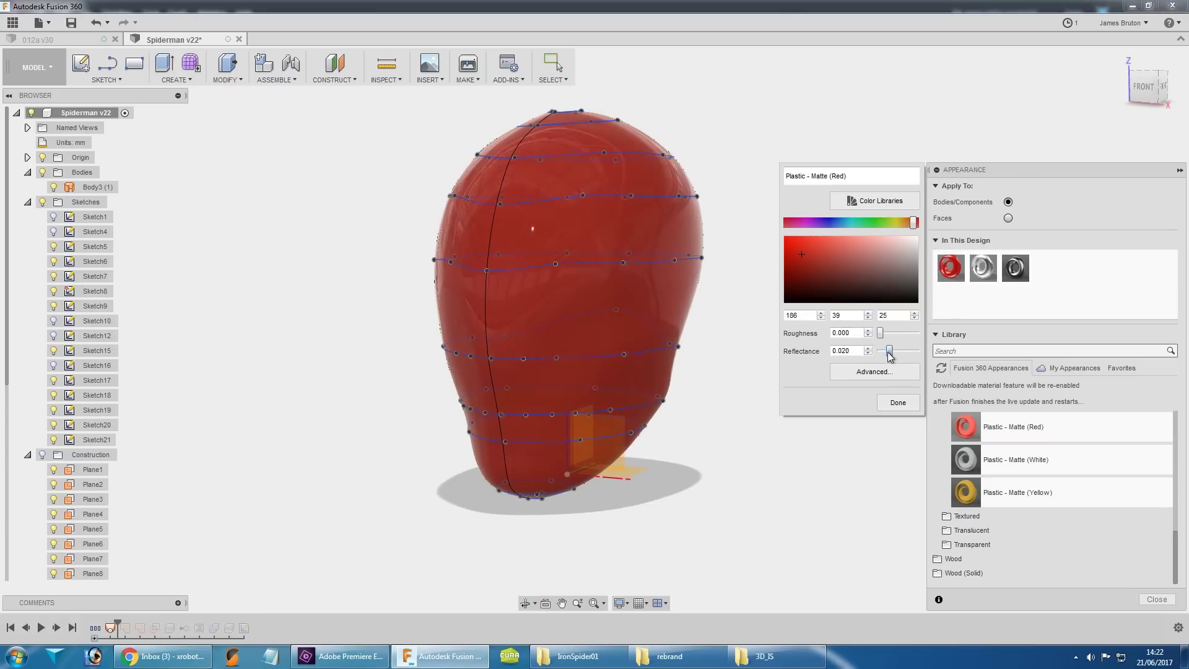
{"action": "left_click", "coordinate": [898, 403]}
{"action": "middle_click_drag", "start_coordinate": [702, 379], "coordinate": [675, 403], "text": "shift"}
Raise the red appearance's roughness so the head looks matte.
{"action": "double_click", "coordinate": [947, 269]}
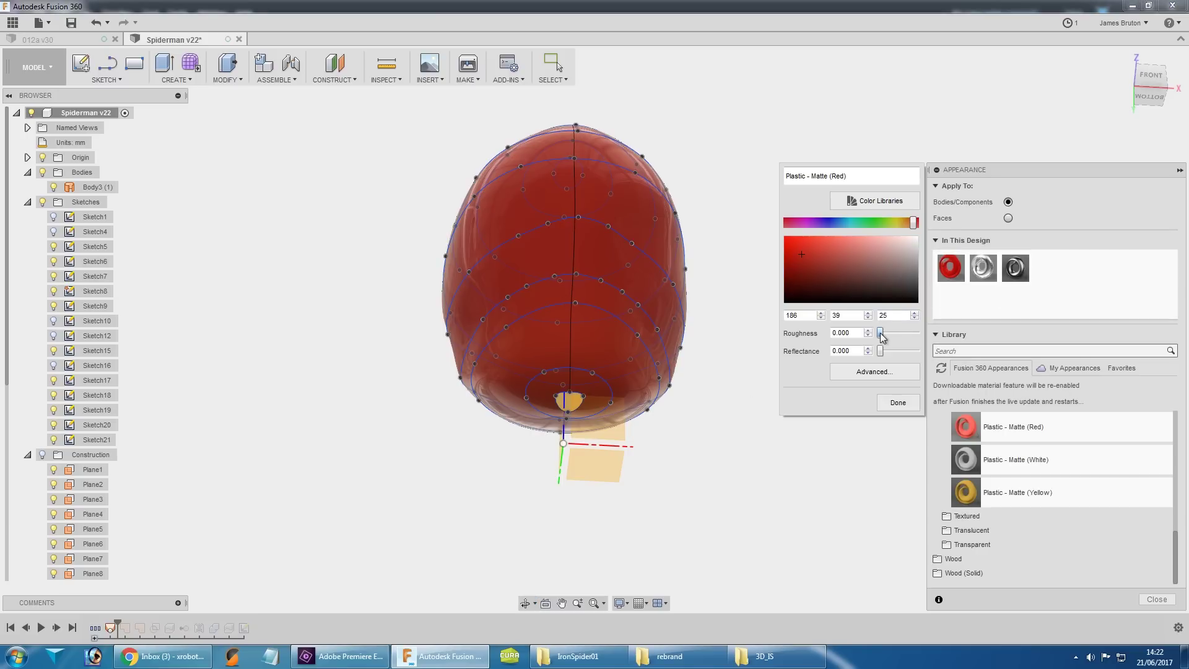
{"action": "left_click_drag", "start_coordinate": [881, 333], "coordinate": [910, 351]}
{"action": "middle_click_drag", "start_coordinate": [713, 328], "coordinate": [635, 381], "text": "shift"}
{"action": "left_click", "coordinate": [635, 381]}
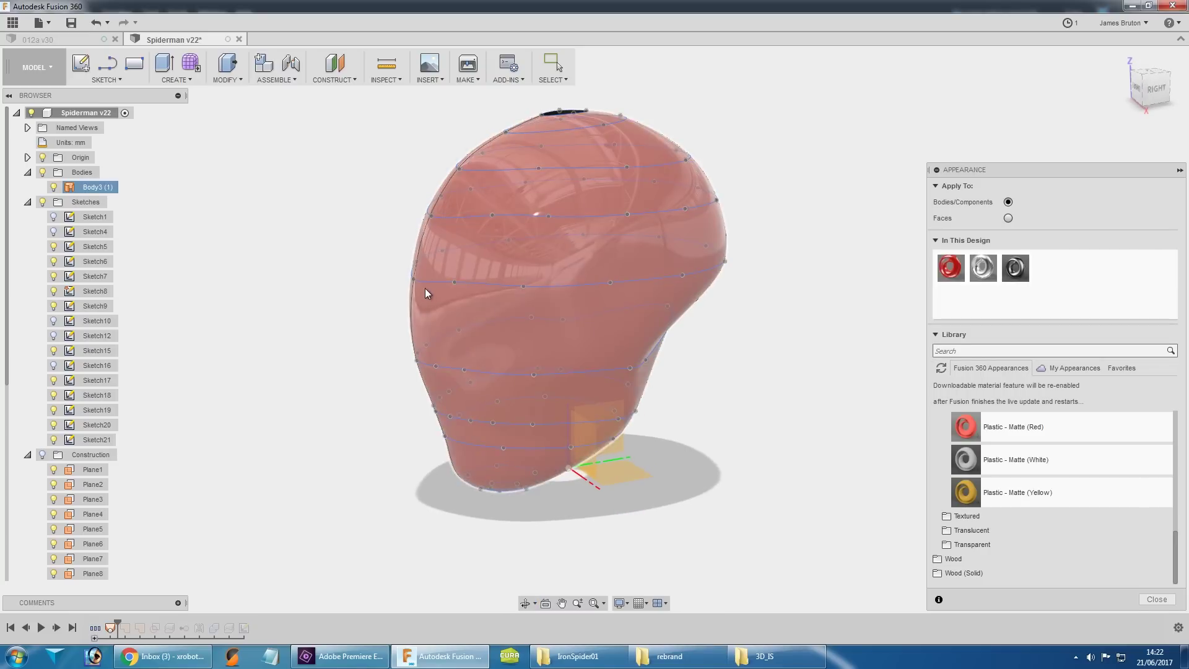
{"action": "scroll", "coordinate": [419, 284], "scroll_direction": "up", "scroll_amount": 5}
{"action": "scroll", "coordinate": [418, 285], "scroll_direction": "down", "scroll_amount": 5}
{"action": "left_click", "coordinate": [1156, 599]}
{"action": "key", "text": "Escape"}
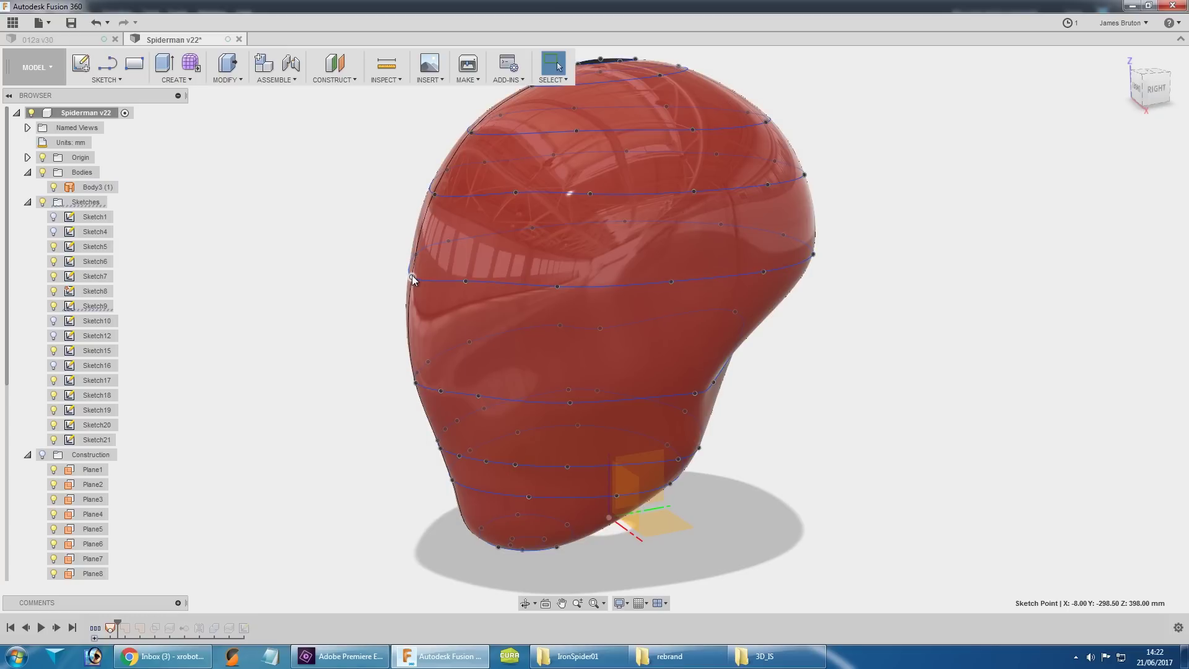
Move the profile sketch point -50 mm to reshape the head's side.
{"action": "right_click", "coordinate": [412, 279]}
{"action": "left_click", "coordinate": [371, 292]}
{"action": "left_click_drag", "start_coordinate": [445, 273], "coordinate": [425, 290]}
{"action": "left_click", "coordinate": [1111, 314]}
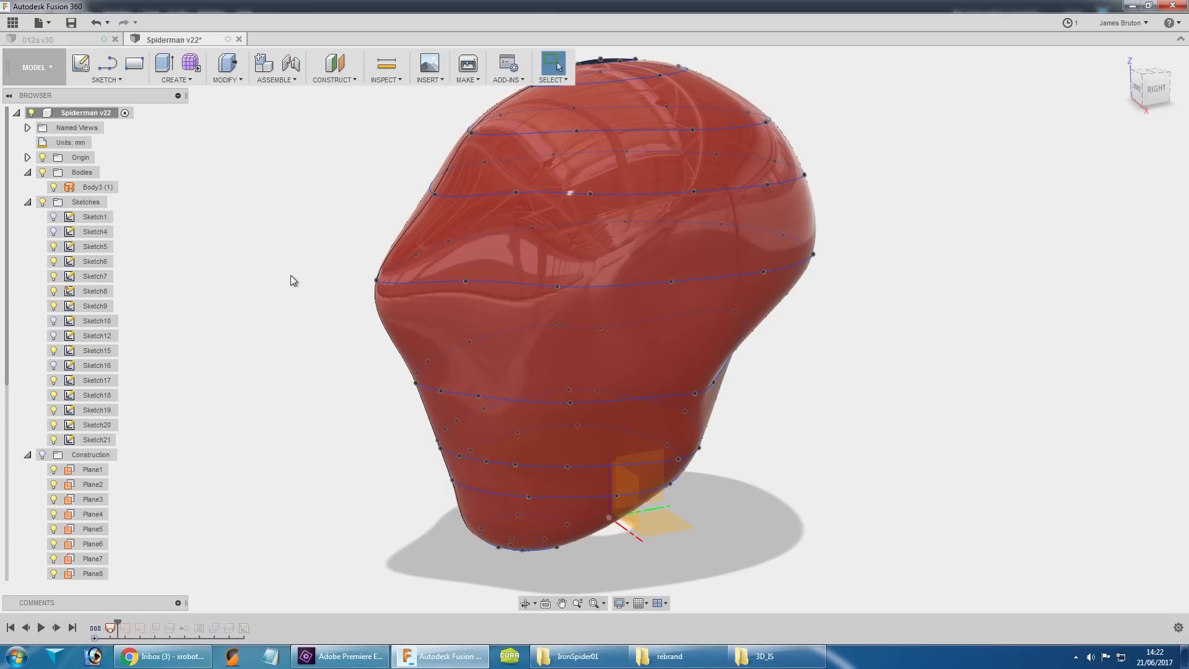
{"action": "middle_click_drag", "start_coordinate": [302, 279], "coordinate": [735, 353], "text": "shift"}
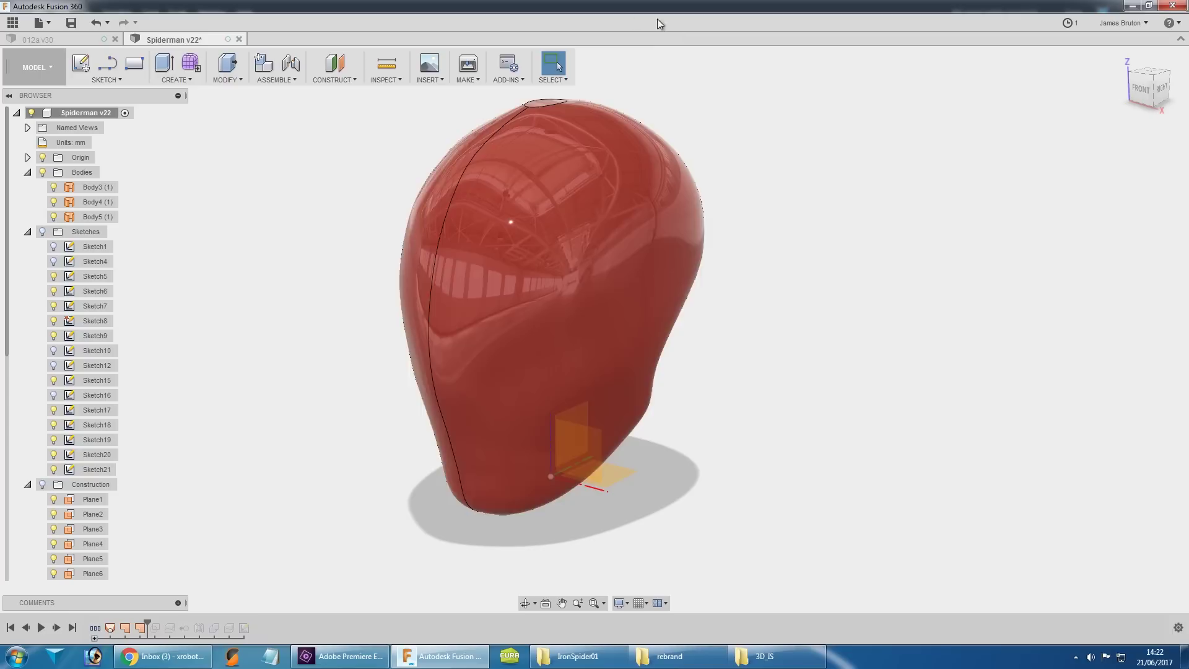
Hide Body3 (2), Body7 (1) and Body8, leaving one head half visible.
{"action": "middle_click_drag", "start_coordinate": [561, 191], "coordinate": [750, 390], "text": "shift"}
{"action": "scroll", "coordinate": [561, 244], "scroll_direction": "up", "scroll_amount": 3}
{"action": "scroll", "coordinate": [492, 243], "scroll_direction": "down", "scroll_amount": 3}
{"action": "scroll", "coordinate": [750, 381], "scroll_direction": "down", "scroll_amount": 4}
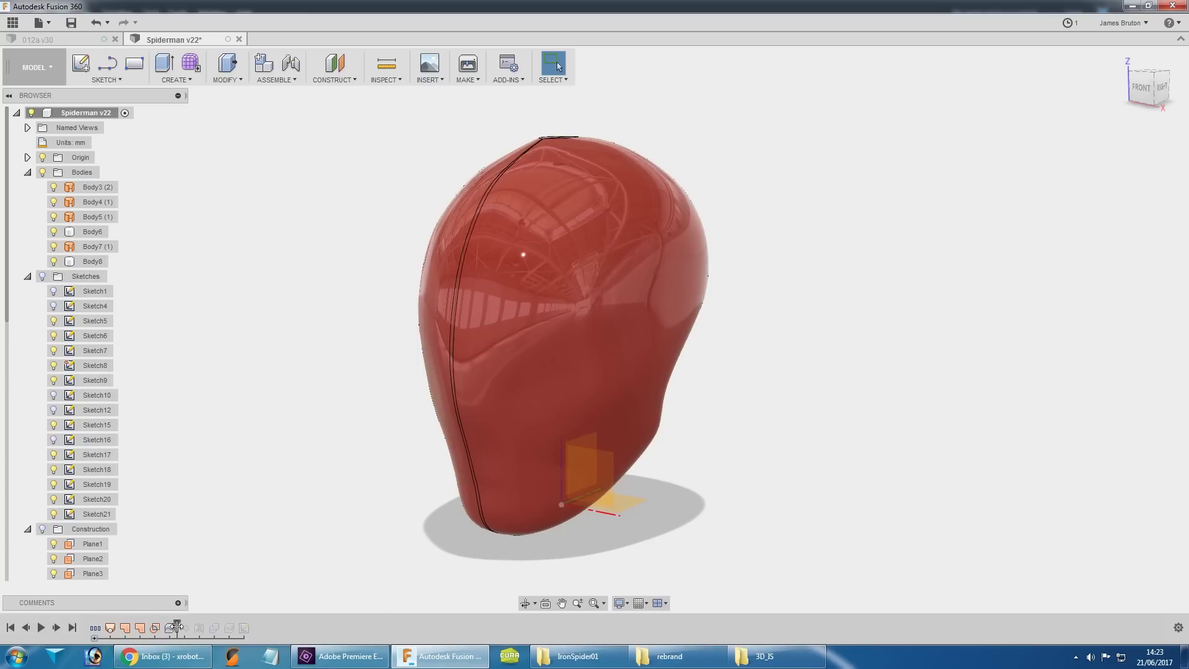
{"action": "middle_click_drag", "start_coordinate": [181, 631], "coordinate": [306, 511], "text": "shift"}
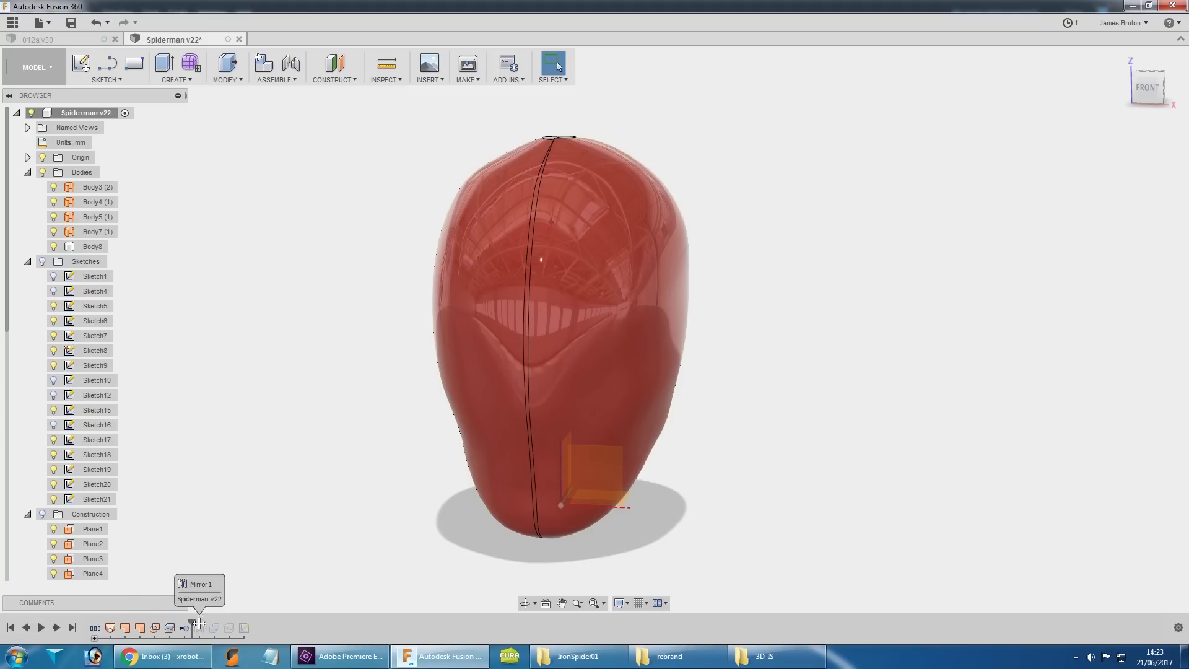
{"action": "left_click", "coordinate": [54, 187]}
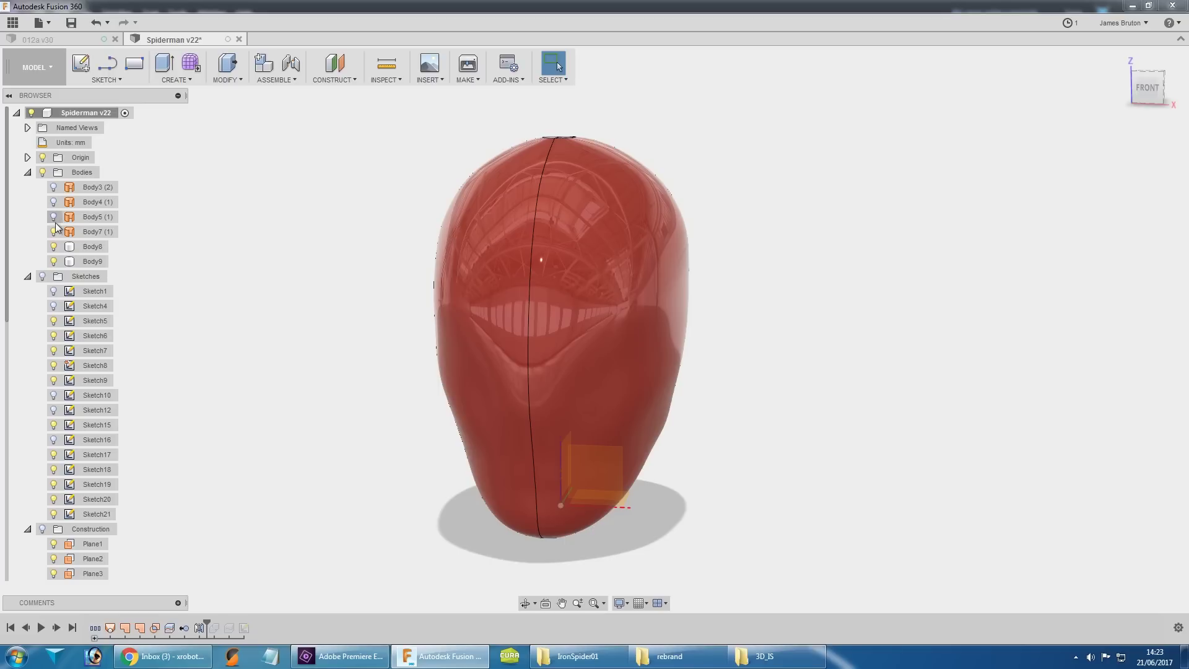
{"action": "left_click", "coordinate": [53, 231]}
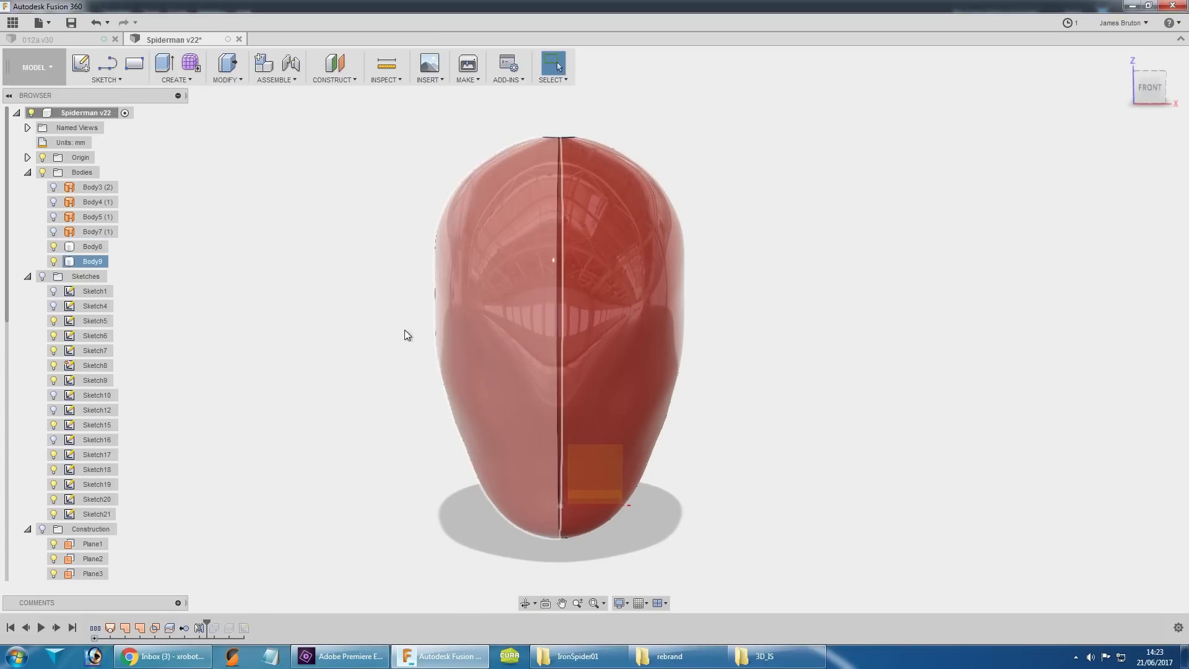
{"action": "left_click", "coordinate": [253, 335]}
{"action": "left_click", "coordinate": [54, 247]}
{"action": "middle_click_drag", "start_coordinate": [696, 379], "coordinate": [757, 395], "text": "shift"}
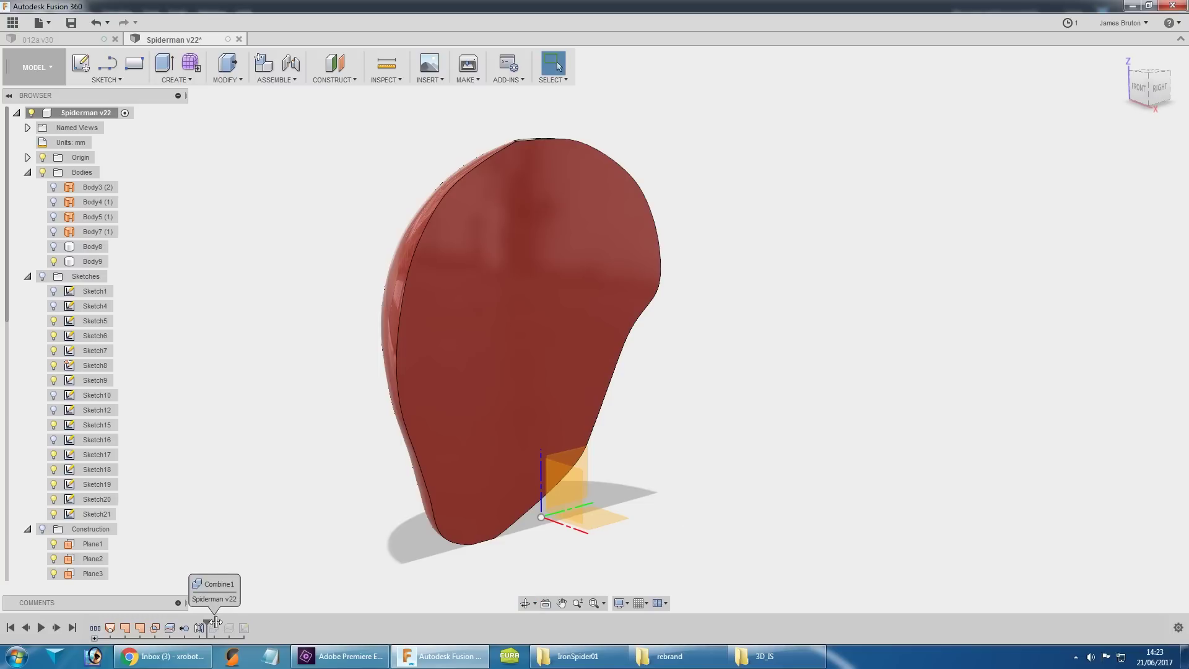
Roll the timeline from Split2 to the final feature, rebuilding Body10 and Sketch22.
{"action": "left_click_drag", "start_coordinate": [221, 623], "coordinate": [251, 625]}
{"action": "middle_click_drag", "start_coordinate": [734, 414], "coordinate": [765, 413], "text": "shift"}
{"action": "middle_click_drag", "start_coordinate": [850, 455], "coordinate": [797, 448], "text": "shift"}
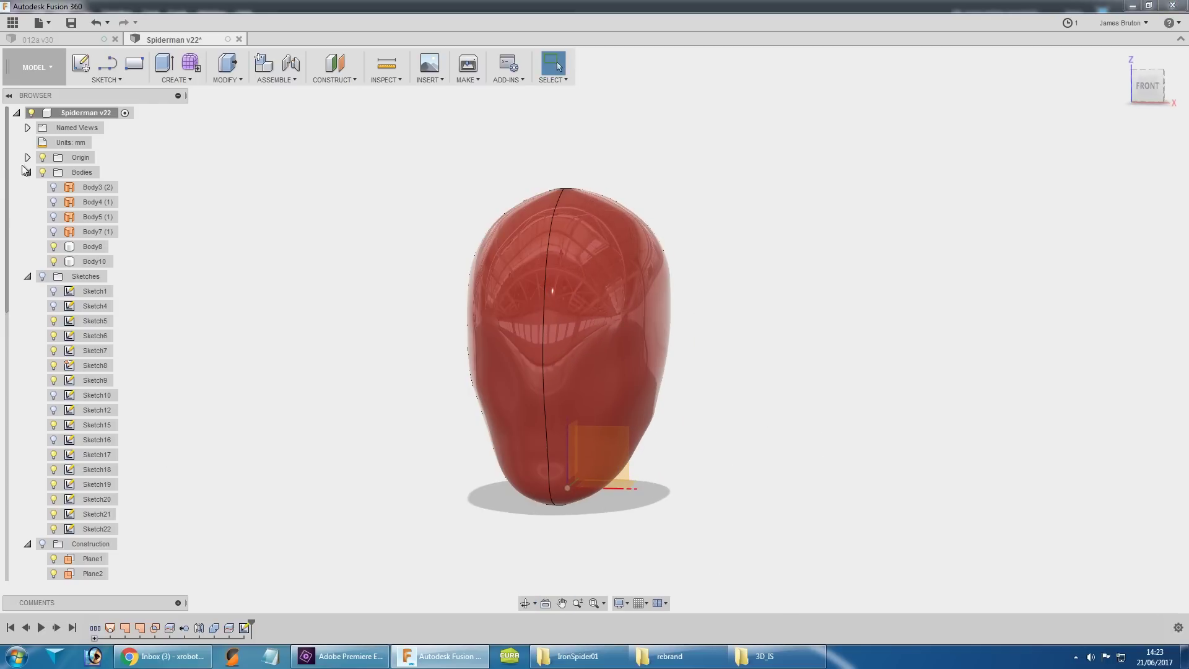
{"action": "middle_click_drag", "start_coordinate": [798, 509], "coordinate": [729, 379], "text": "shift"}
{"action": "left_click", "coordinate": [640, 297]}
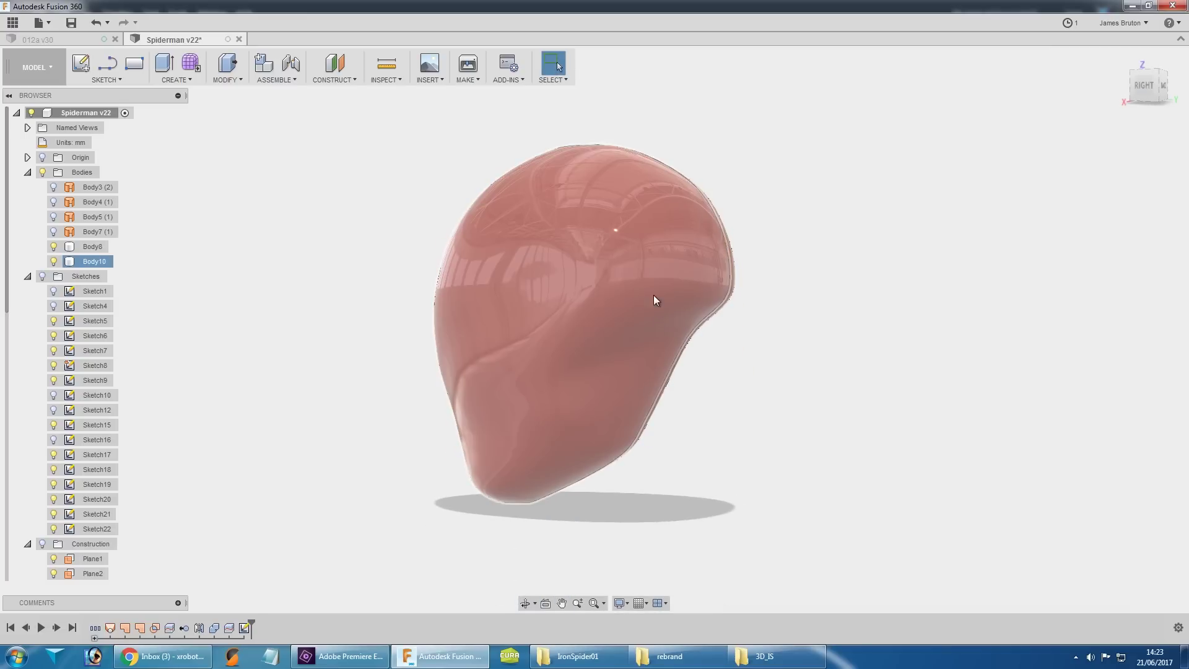
{"action": "key", "text": "Escape"}
{"action": "middle_click_drag", "start_coordinate": [578, 474], "coordinate": [827, 427], "text": "shift"}
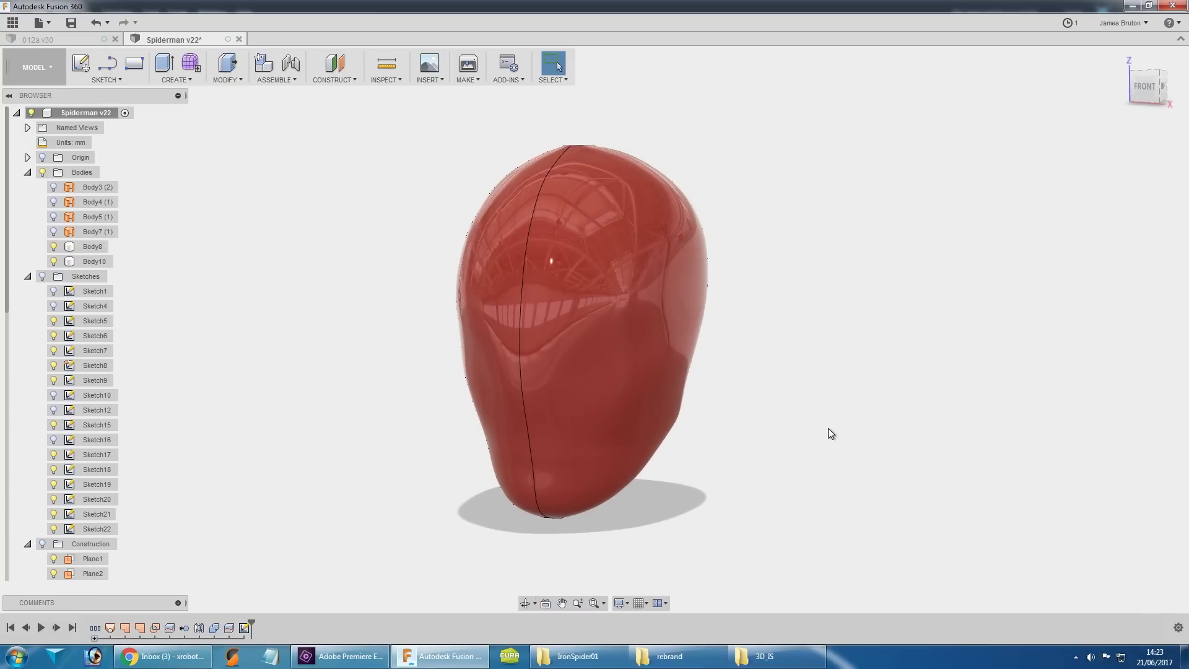
{"action": "mouse_move", "coordinate": [815, 348]}
{"action": "middle_mouse_down", "text": "shift"}
{"action": "mouse_move", "coordinate": [783, 353]}
{"action": "mouse_move", "coordinate": [902, 345]}
{"action": "mouse_move", "coordinate": [809, 352]}
{"action": "middle_mouse_up", "text": "shift"}
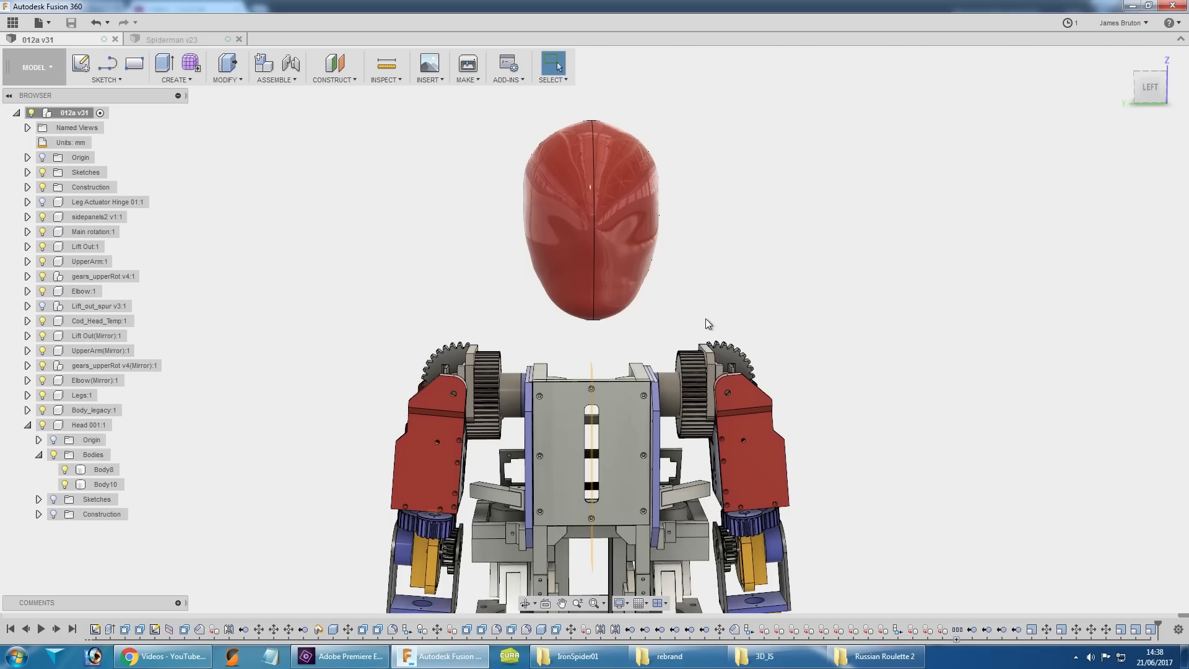
Zoom and orbit around the 012a v31 robot, ending close on the head above the torso.
{"action": "scroll", "coordinate": [705, 319], "scroll_direction": "down", "scroll_amount": 8}
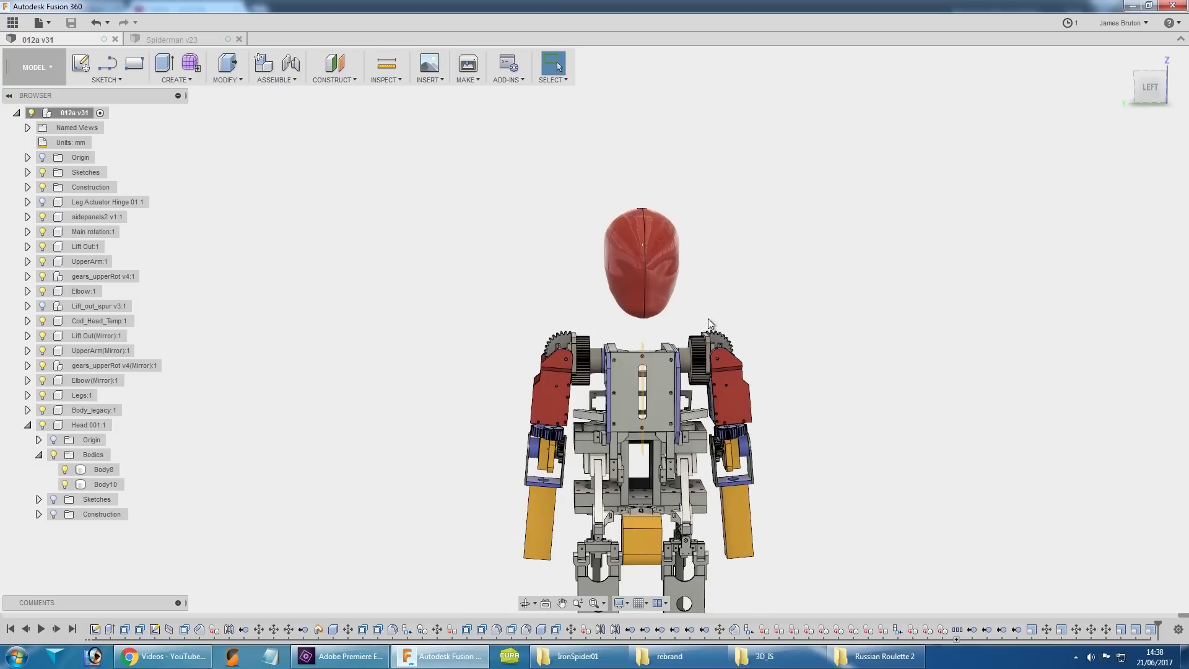
{"action": "scroll", "coordinate": [729, 357], "scroll_direction": "up", "scroll_amount": 3}
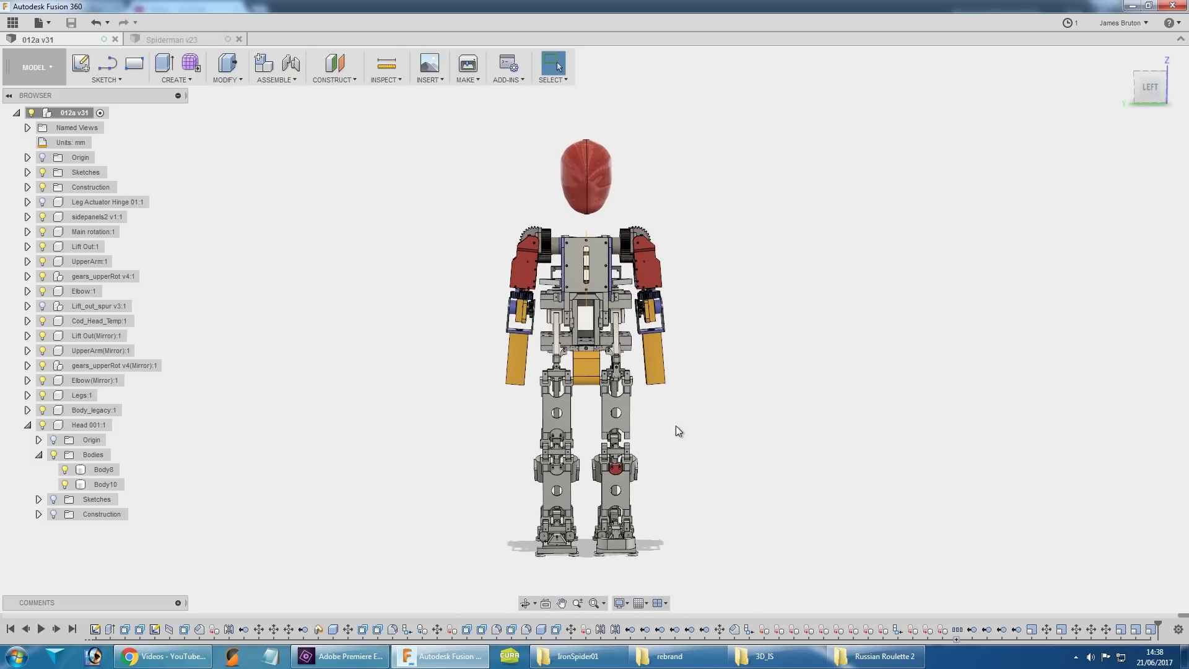
{"action": "left_click_drag", "start_coordinate": [430, 393], "coordinate": [326, 390]}
{"action": "key", "text": "Escape"}
{"action": "scroll", "coordinate": [444, 221], "scroll_direction": "up", "scroll_amount": 2}
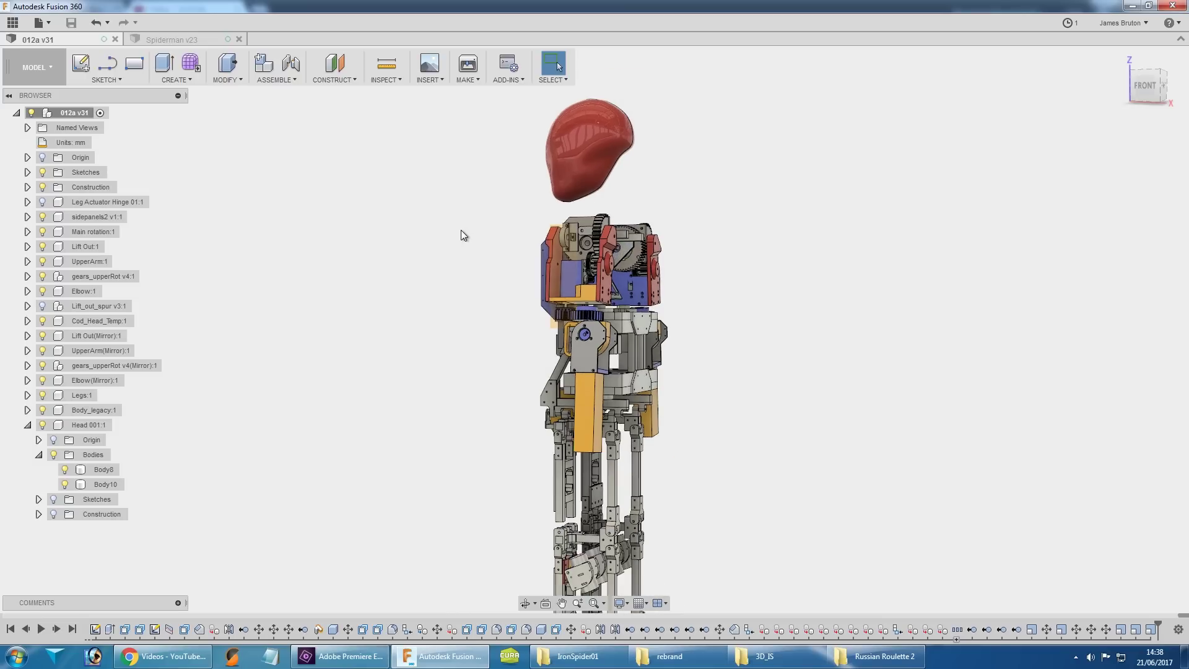
{"action": "middle_click_drag", "start_coordinate": [456, 239], "coordinate": [508, 313], "text": "shift"}
{"action": "scroll", "coordinate": [529, 291], "scroll_direction": "down", "scroll_amount": 3}
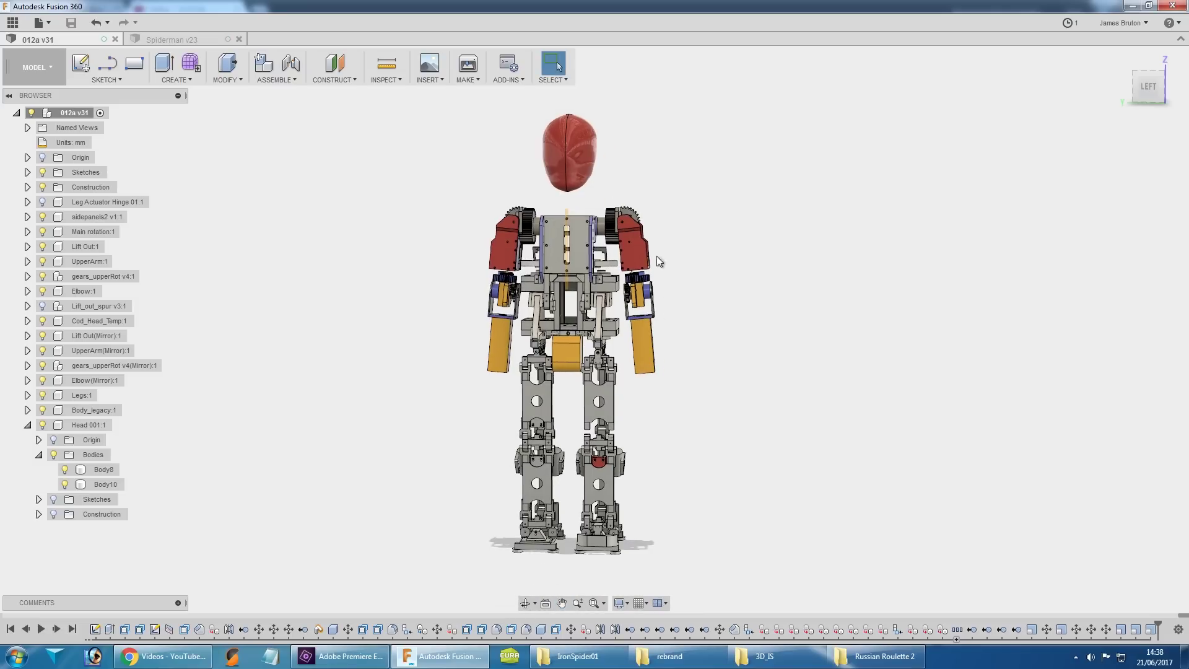
{"action": "scroll", "coordinate": [681, 387], "scroll_direction": "up", "scroll_amount": 2}
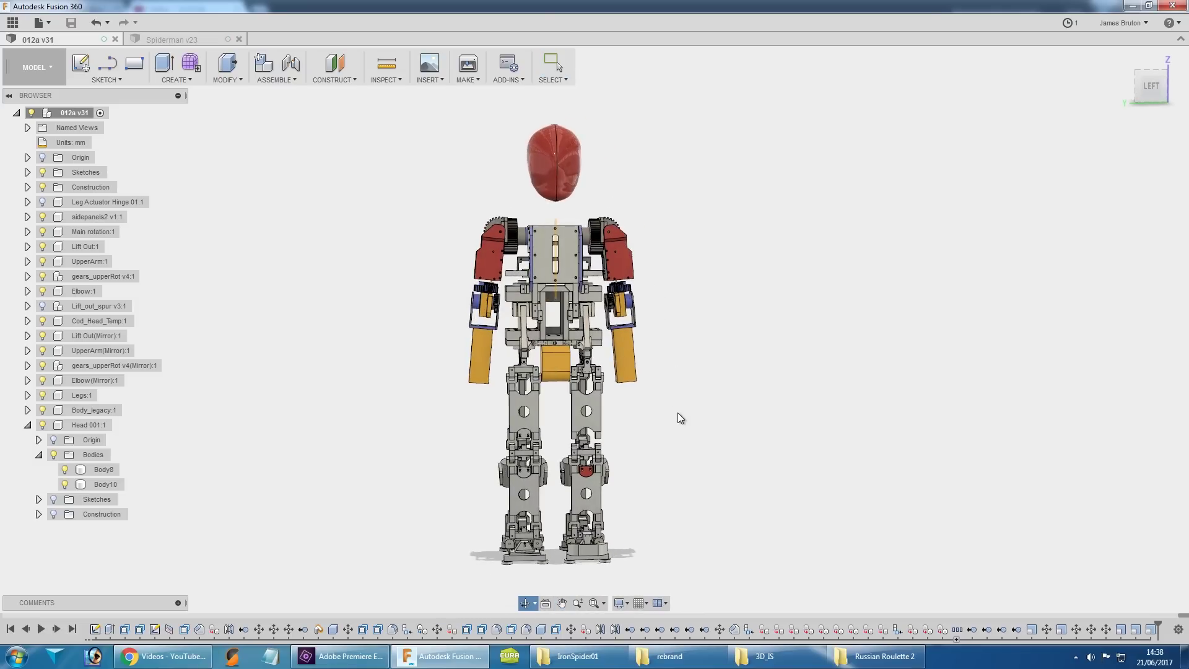
{"action": "scroll", "coordinate": [566, 169], "scroll_direction": "up", "scroll_amount": 4}
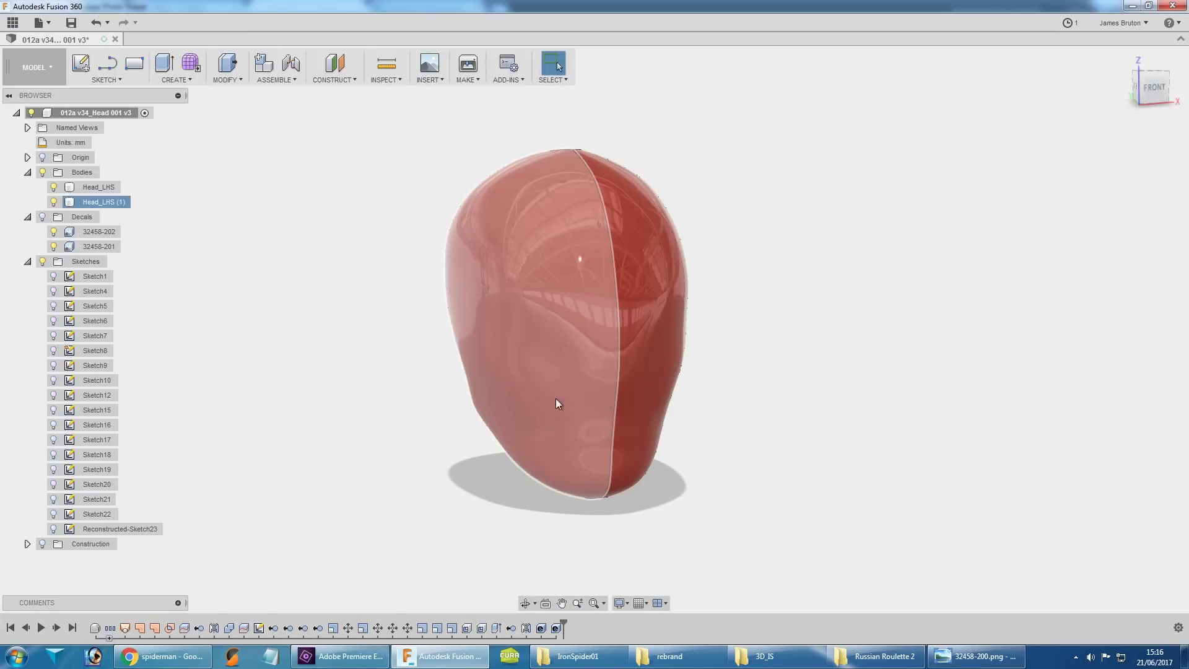
Inspect the Head_LHS half from underneath and behind.
{"action": "left_click", "coordinate": [857, 587]}
{"action": "middle_click_drag", "start_coordinate": [697, 499], "coordinate": [883, 423], "text": "shift"}
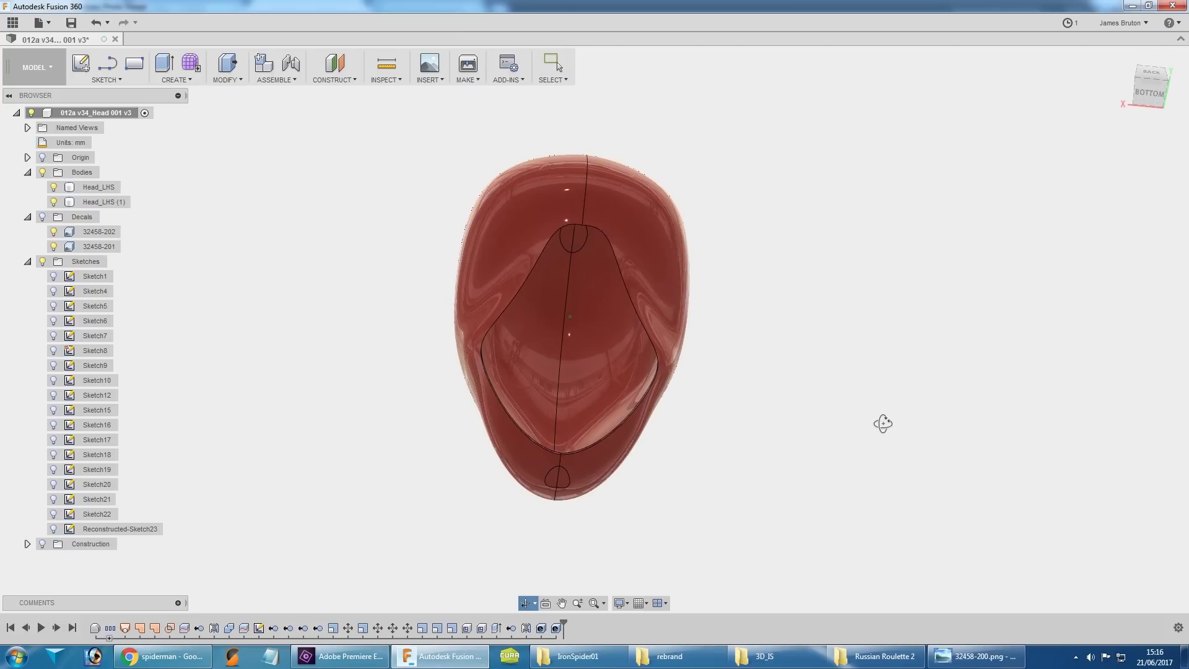
{"action": "left_click", "coordinate": [69, 188]}
{"action": "middle_click_drag", "start_coordinate": [204, 298], "coordinate": [251, 319], "text": "shift"}
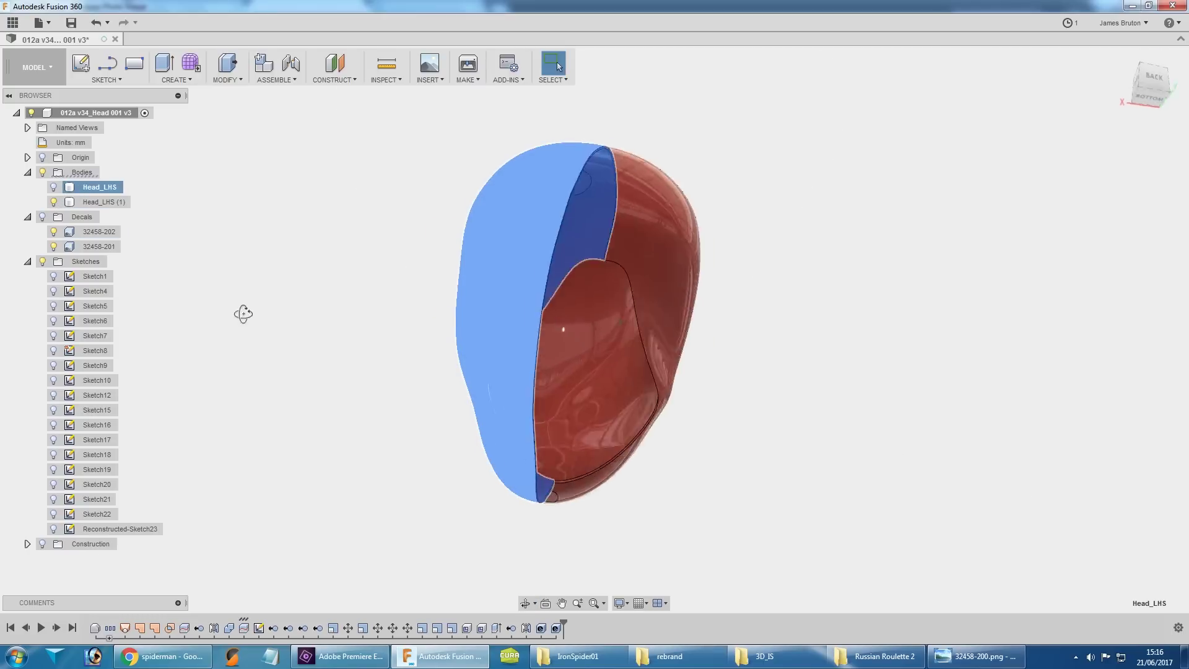
{"action": "left_click", "coordinate": [889, 430]}
{"action": "middle_click_drag", "start_coordinate": [889, 429], "coordinate": [716, 485], "text": "shift"}
Show Head_LHS for the full head and compare it with the 32458-200.png eye image.
{"action": "left_click", "coordinate": [53, 188]}
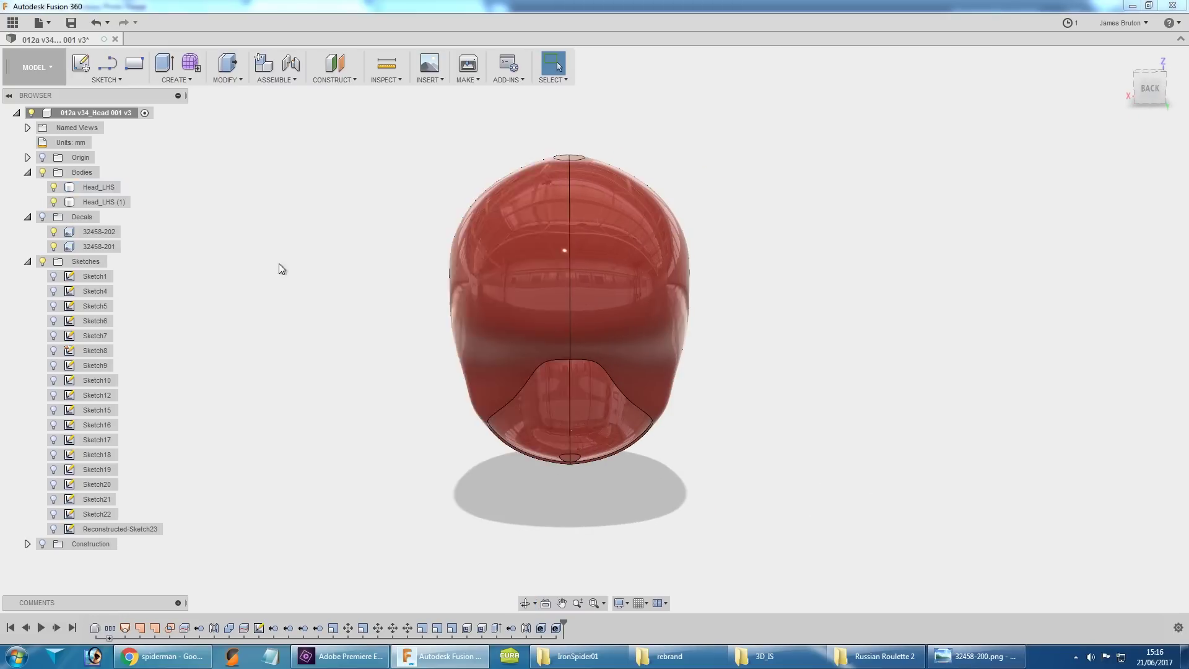
{"action": "middle_click_drag", "start_coordinate": [433, 301], "coordinate": [654, 394], "text": "shift"}
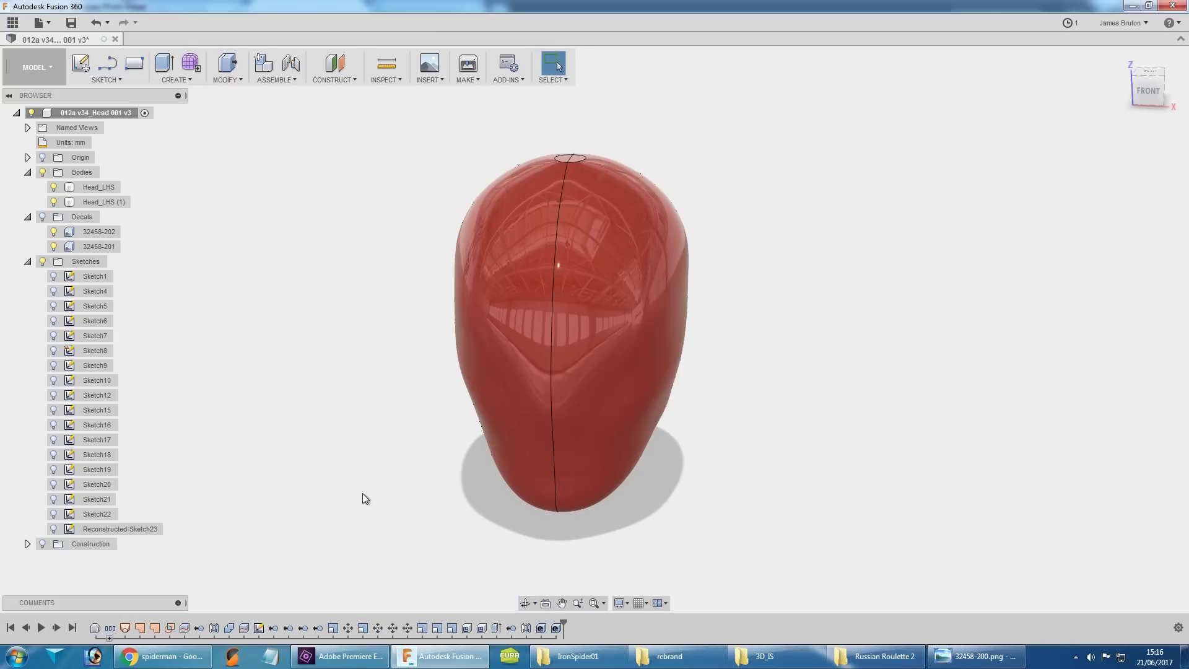
{"action": "left_click", "coordinate": [990, 661]}
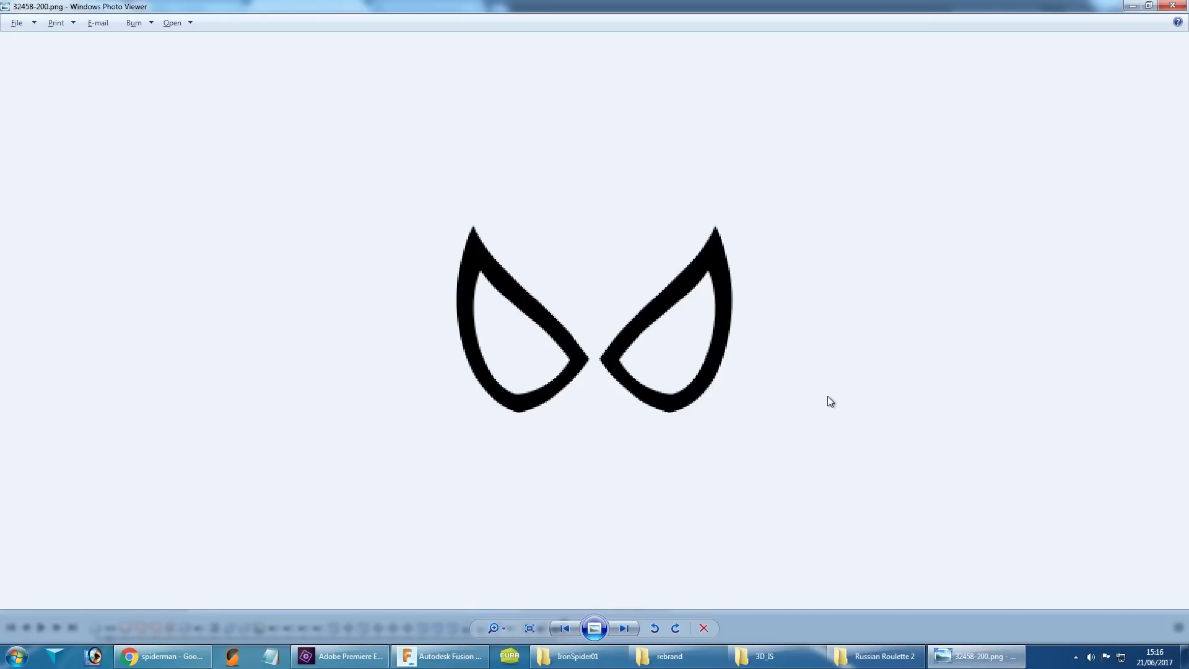
{"action": "key", "text": "alt+Tab"}
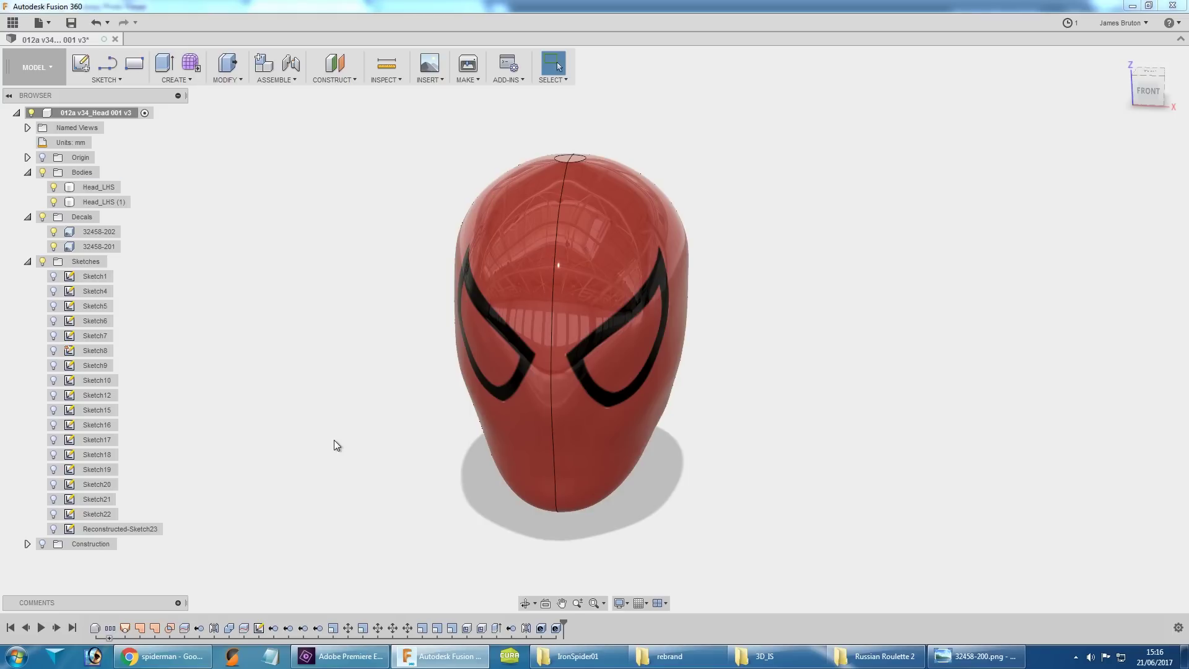
{"action": "middle_click_drag", "start_coordinate": [366, 501], "coordinate": [382, 495], "text": "shift"}
{"action": "left_click", "coordinate": [102, 234]}
{"action": "left_click", "coordinate": [135, 249]}
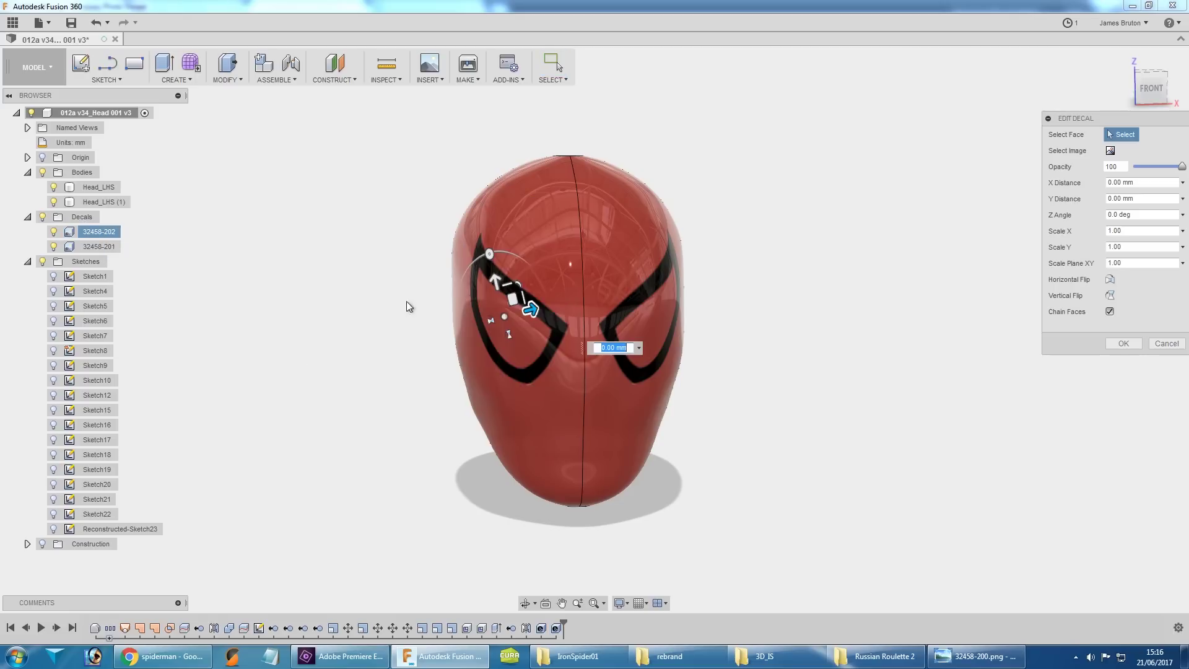
{"action": "left_click_drag", "start_coordinate": [529, 308], "coordinate": [560, 309]}
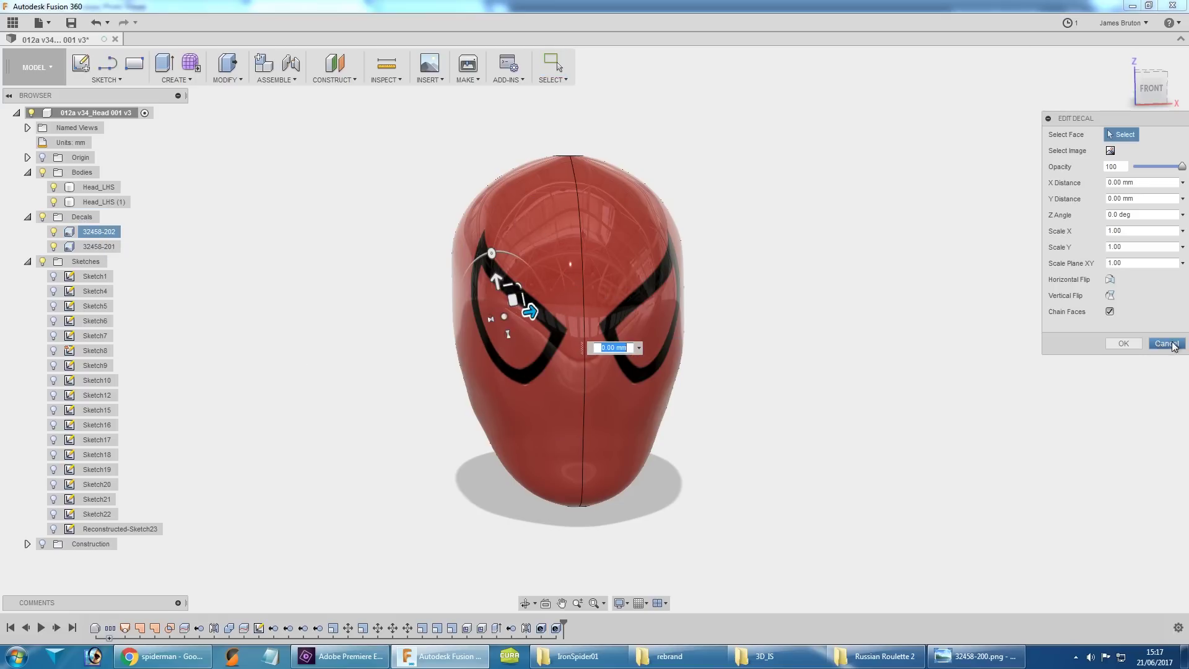
{"action": "key", "text": "Escape"}
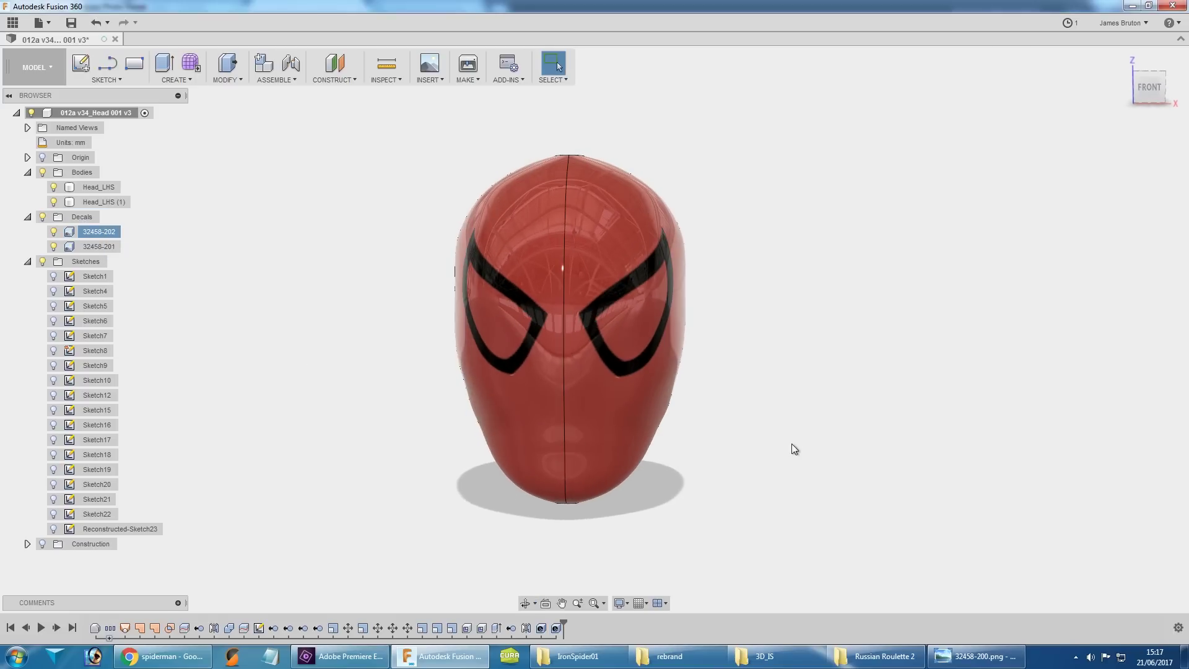
{"action": "middle_click_drag", "start_coordinate": [792, 444], "coordinate": [731, 451], "text": "shift"}
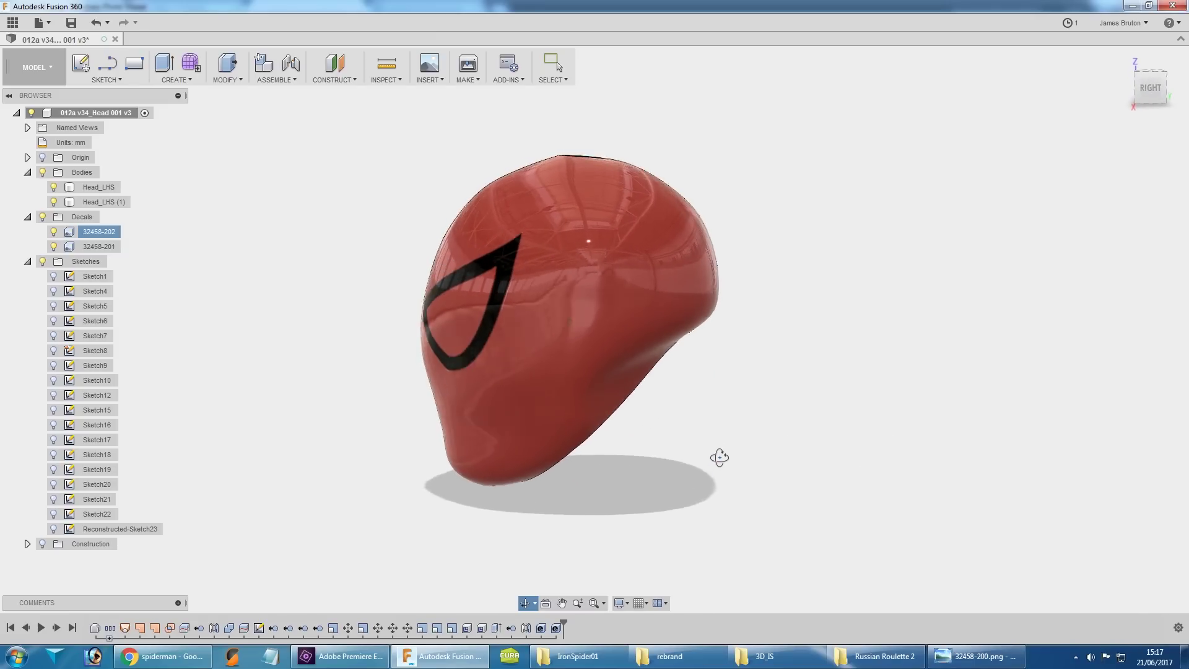
{"action": "middle_click_drag", "start_coordinate": [722, 464], "coordinate": [809, 464], "text": "shift"}
{"action": "middle_click_drag", "start_coordinate": [700, 419], "coordinate": [767, 467], "text": "shift"}
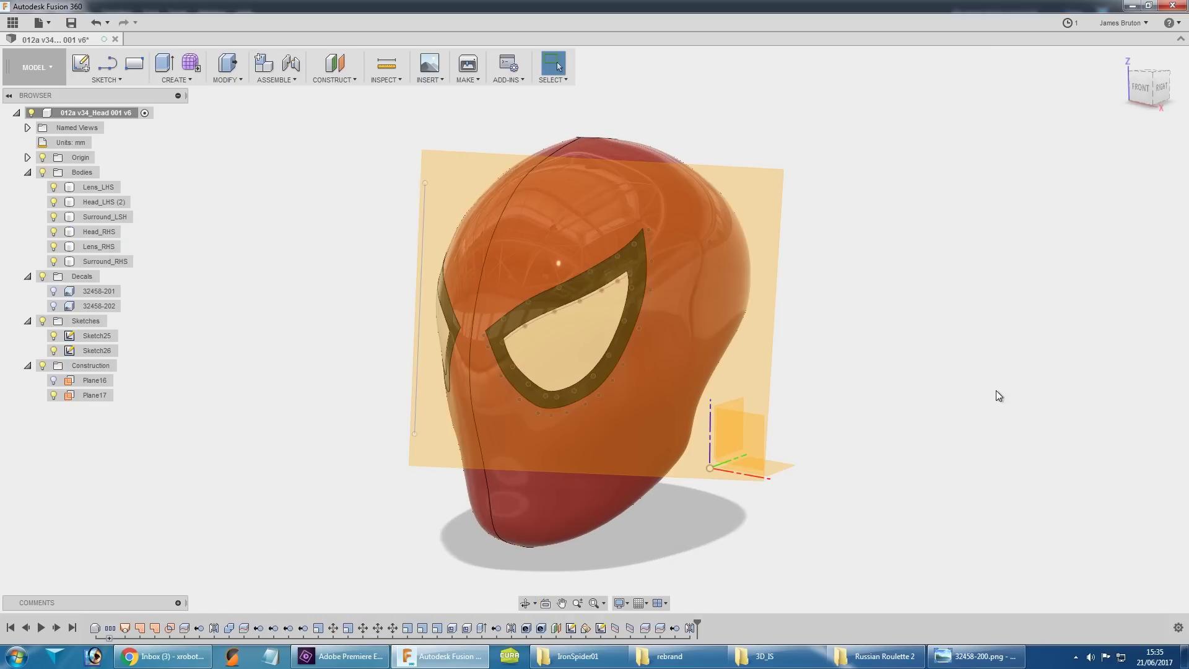
Hide the Plane17 construction plane and the Sketches curves.
{"action": "left_click", "coordinate": [662, 402]}
{"action": "left_click", "coordinate": [803, 328]}
{"action": "middle_click_drag", "start_coordinate": [804, 329], "coordinate": [868, 351], "text": "shift"}
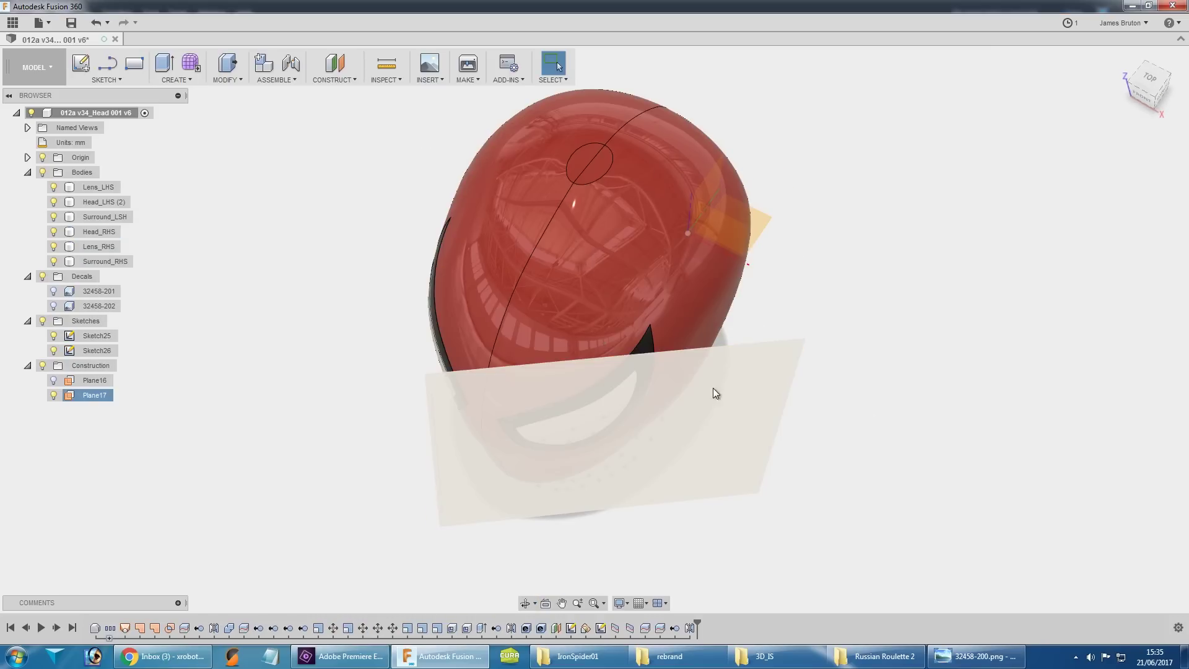
{"action": "middle_click_drag", "start_coordinate": [711, 393], "coordinate": [743, 319], "text": "shift"}
{"action": "scroll", "coordinate": [907, 353], "scroll_direction": "up", "scroll_amount": 5}
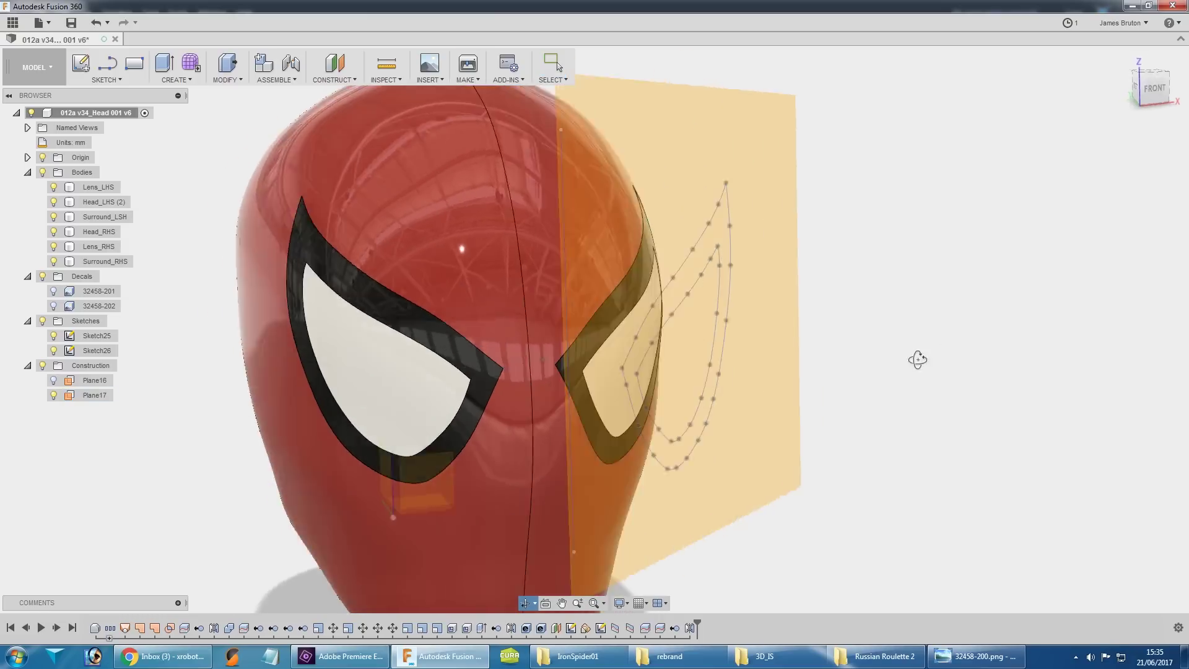
{"action": "left_click", "coordinate": [43, 366]}
{"action": "left_click", "coordinate": [42, 321]}
{"action": "mouse_move", "coordinate": [786, 442]}
{"action": "middle_mouse_down", "text": "shift"}
{"action": "mouse_move", "coordinate": [823, 411]}
{"action": "mouse_move", "coordinate": [545, 361]}
{"action": "middle_mouse_up", "text": "shift"}
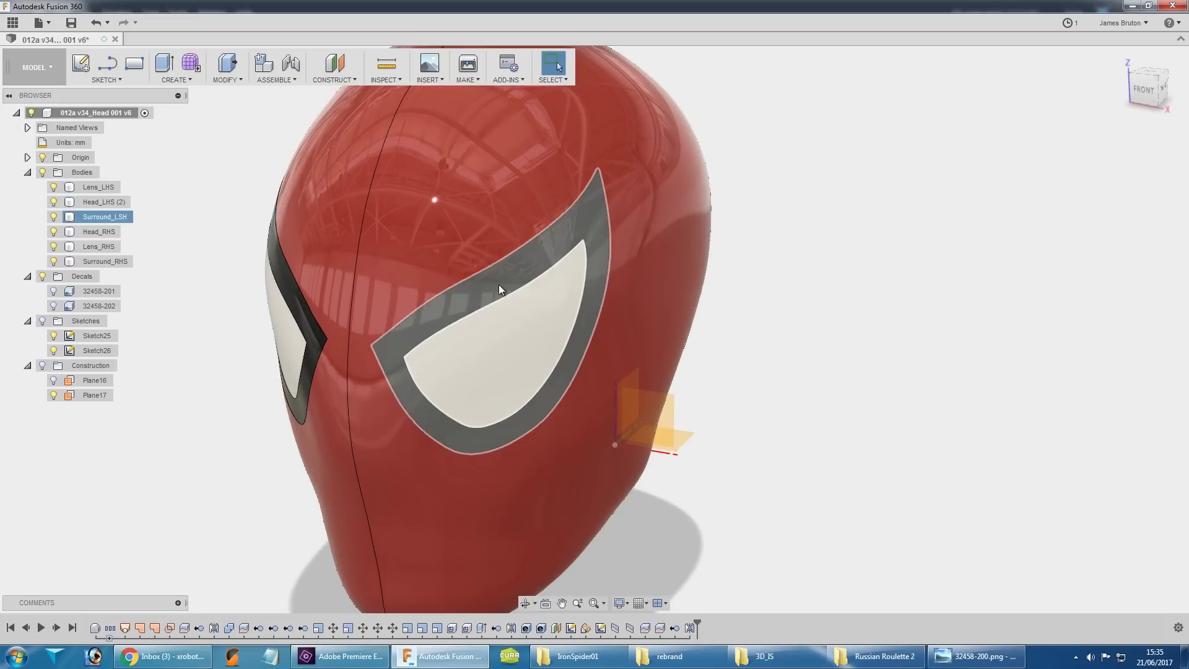
Show Lens_LHS and Surround_LSH so both eyes have lenses and black surrounds, facing front.
{"action": "left_click", "coordinate": [55, 218]}
{"action": "middle_click_drag", "start_coordinate": [762, 440], "coordinate": [798, 380], "text": "shift"}
{"action": "left_click", "coordinate": [53, 187]}
{"action": "left_click", "coordinate": [53, 217]}
{"action": "middle_click_drag", "start_coordinate": [278, 347], "coordinate": [685, 466], "text": "shift"}
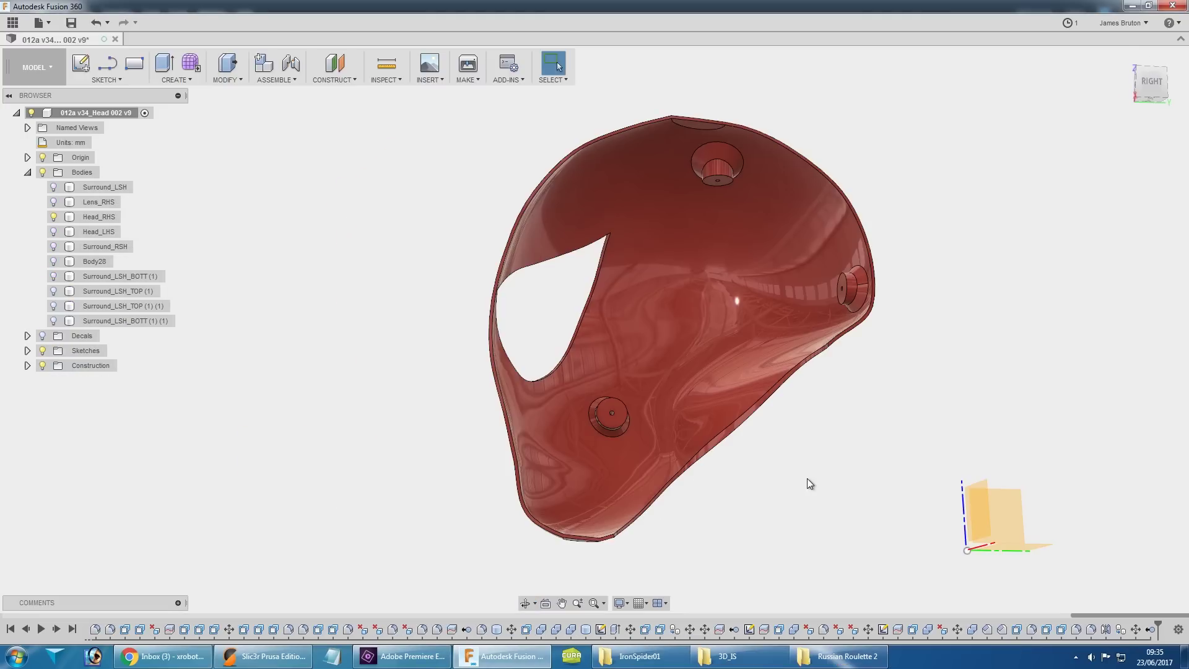
{"action": "scroll", "coordinate": [692, 174], "scroll_direction": "up", "scroll_amount": 5}
{"action": "scroll", "coordinate": [826, 443], "scroll_direction": "down", "scroll_amount": 5}
{"action": "middle_click_drag", "start_coordinate": [826, 443], "coordinate": [809, 421]}
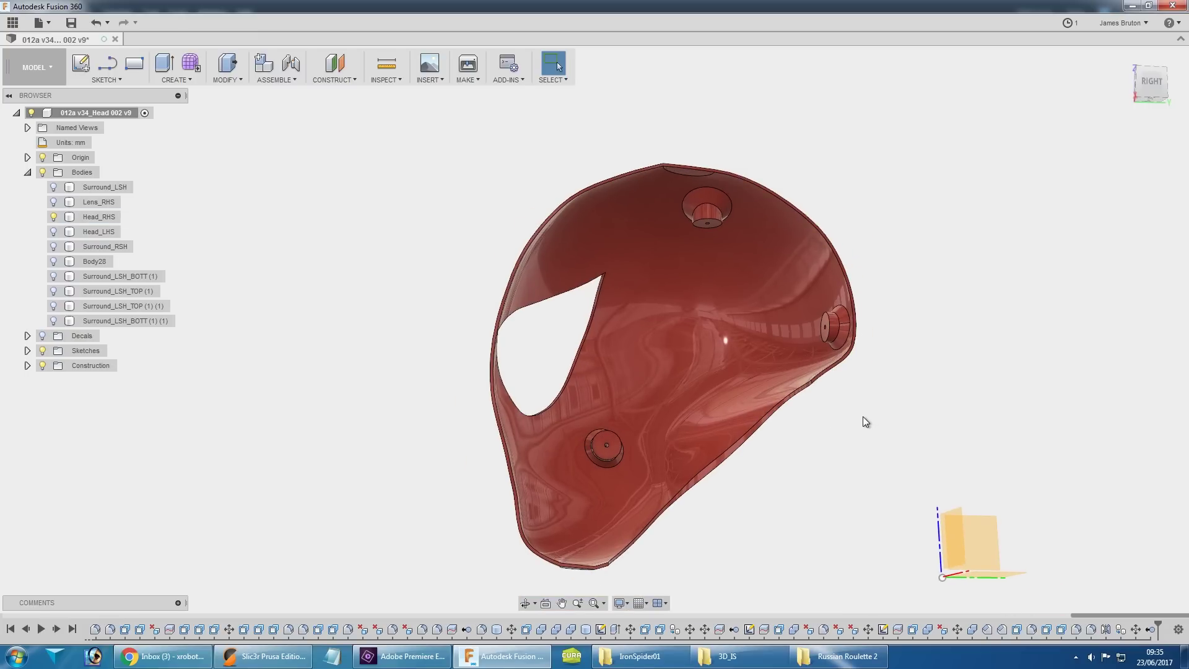
{"action": "middle_click_drag", "start_coordinate": [849, 419], "coordinate": [681, 411], "text": "shift"}
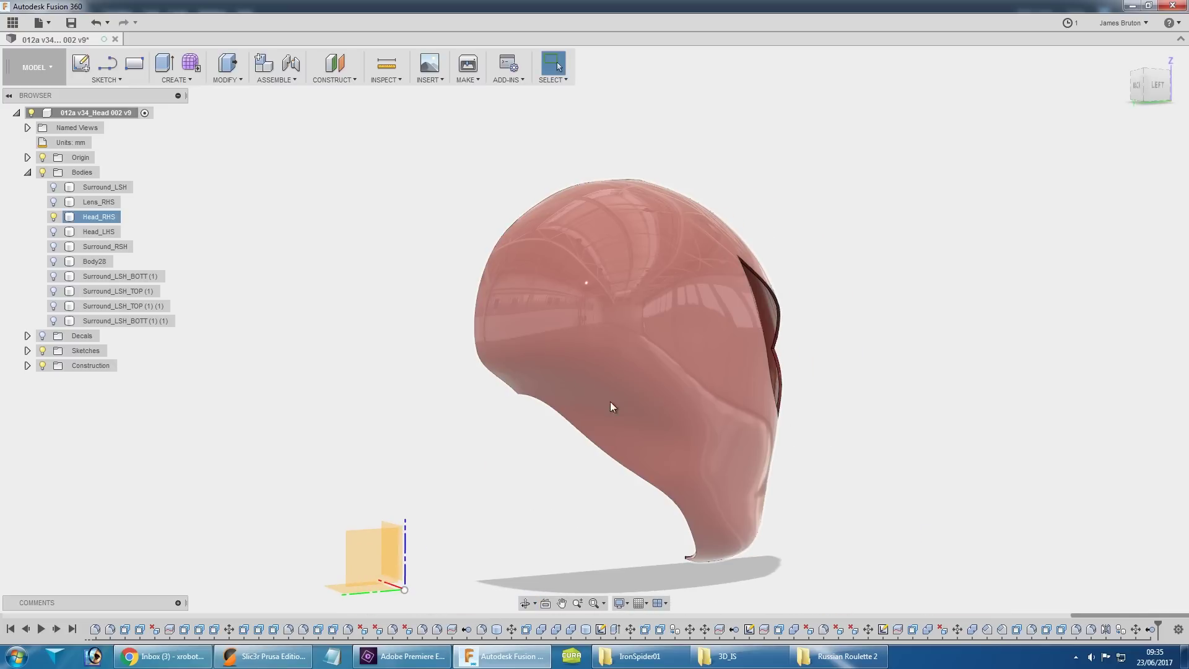
{"action": "scroll", "coordinate": [625, 416], "scroll_direction": "up", "scroll_amount": 3}
{"action": "scroll", "coordinate": [768, 444], "scroll_direction": "down", "scroll_amount": 3}
{"action": "middle_click_drag", "start_coordinate": [768, 443], "coordinate": [860, 457], "text": "shift"}
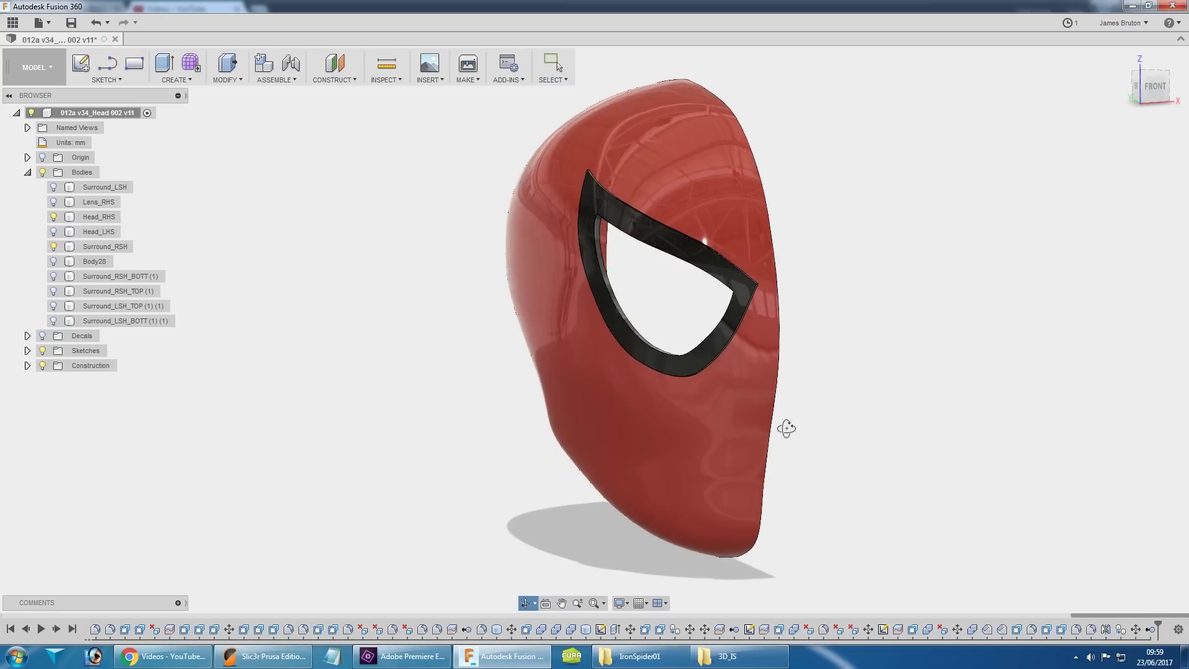
{"action": "left_click", "coordinate": [53, 216]}
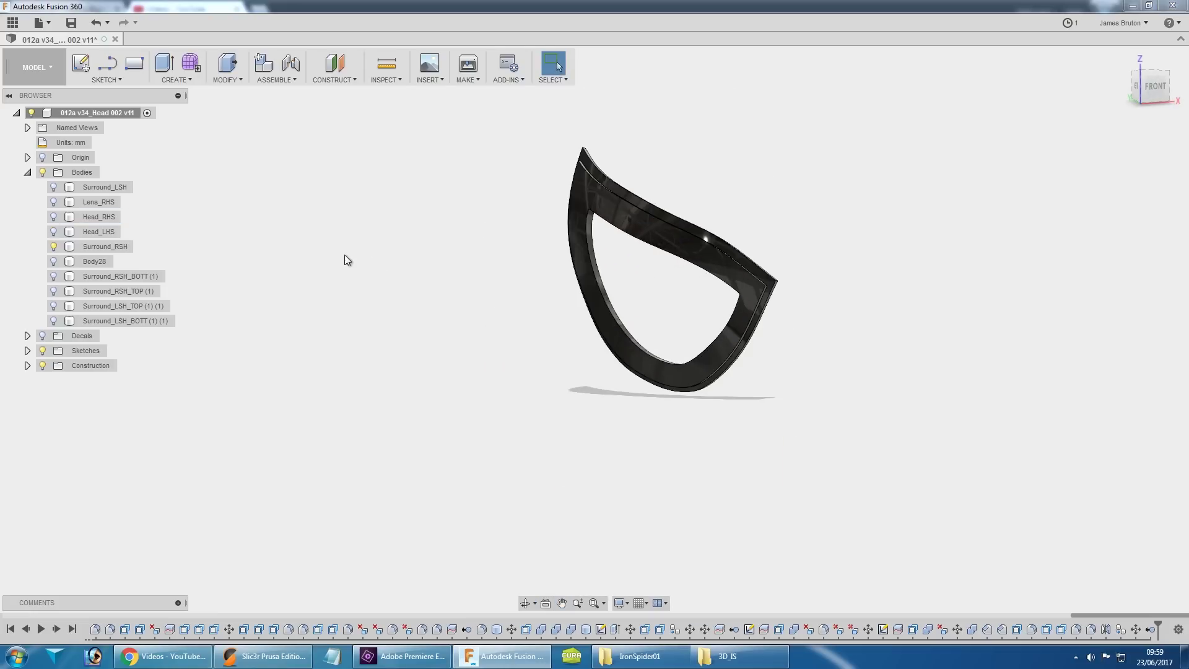
{"action": "key", "text": "F6"}
{"action": "middle_click_drag", "start_coordinate": [1187, 411], "coordinate": [740, 252], "text": "shift"}
{"action": "middle_click_drag", "start_coordinate": [763, 317], "coordinate": [761, 318], "text": "shift"}
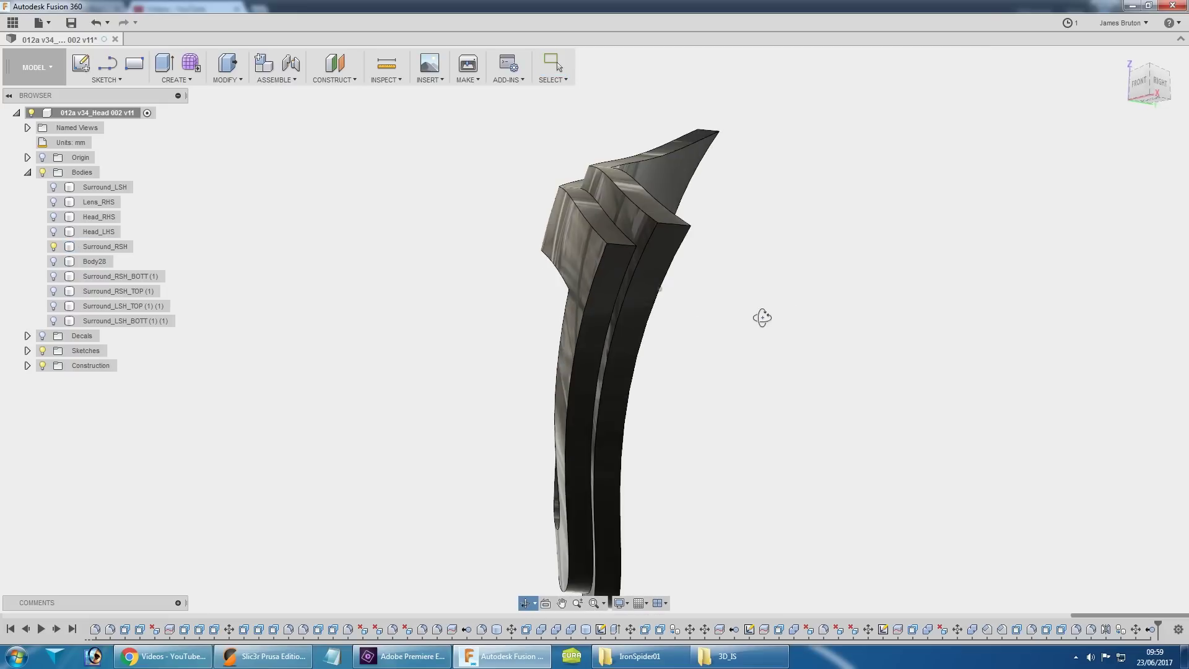
{"action": "left_click", "coordinate": [53, 216]}
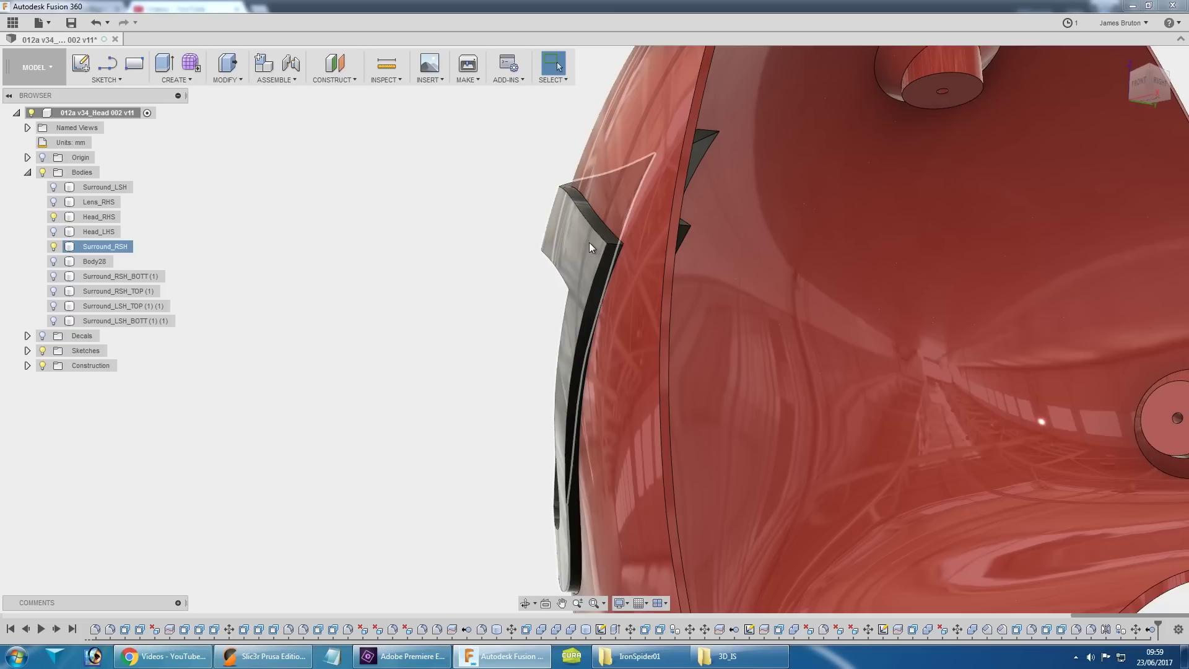
{"action": "middle_click_drag", "start_coordinate": [415, 316], "coordinate": [844, 280], "text": "shift"}
{"action": "left_click", "coordinate": [844, 280]}
{"action": "scroll", "coordinate": [974, 260], "scroll_direction": "up", "scroll_amount": 3}
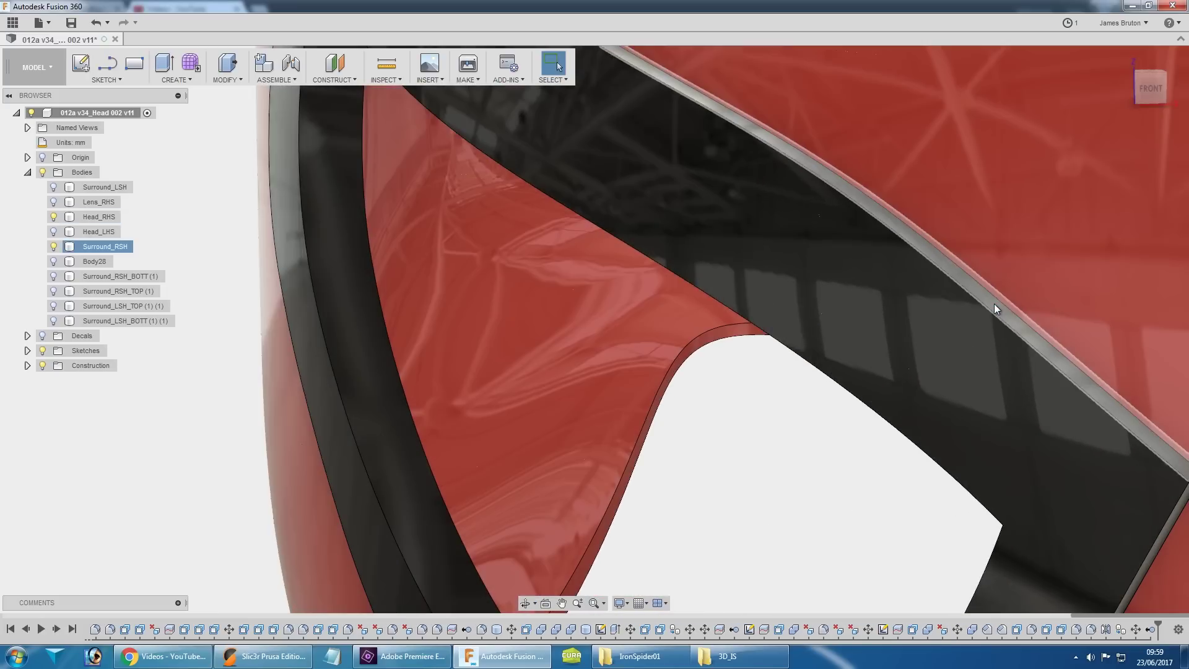
{"action": "scroll", "coordinate": [929, 297], "scroll_direction": "down", "scroll_amount": 2}
{"action": "scroll", "coordinate": [884, 291], "scroll_direction": "down", "scroll_amount": 3}
{"action": "middle_click_drag", "start_coordinate": [884, 290], "coordinate": [711, 331], "text": "shift"}
{"action": "left_click", "coordinate": [550, 333]}
Show the Surround_RSH_BOTT (1) and Surround_RSH_TOP (1) green eyelid pieces.
{"action": "left_click", "coordinate": [420, 356]}
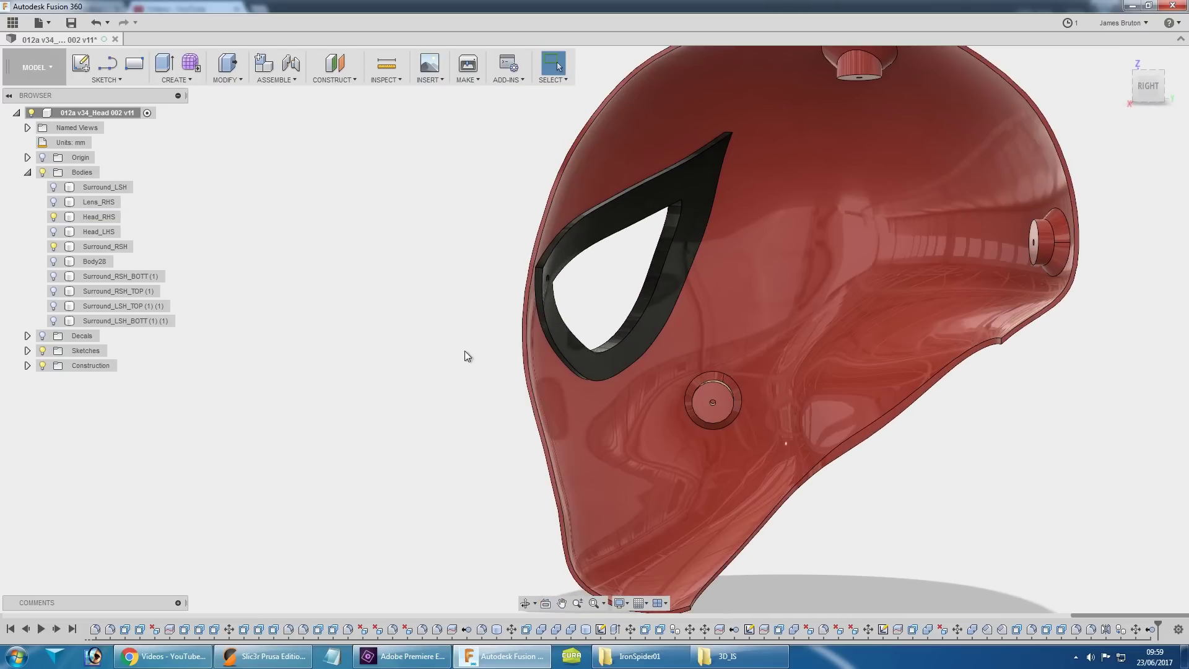
{"action": "left_click", "coordinate": [54, 276]}
{"action": "left_click", "coordinate": [54, 291]}
{"action": "scroll", "coordinate": [616, 325], "scroll_direction": "up", "scroll_amount": 2}
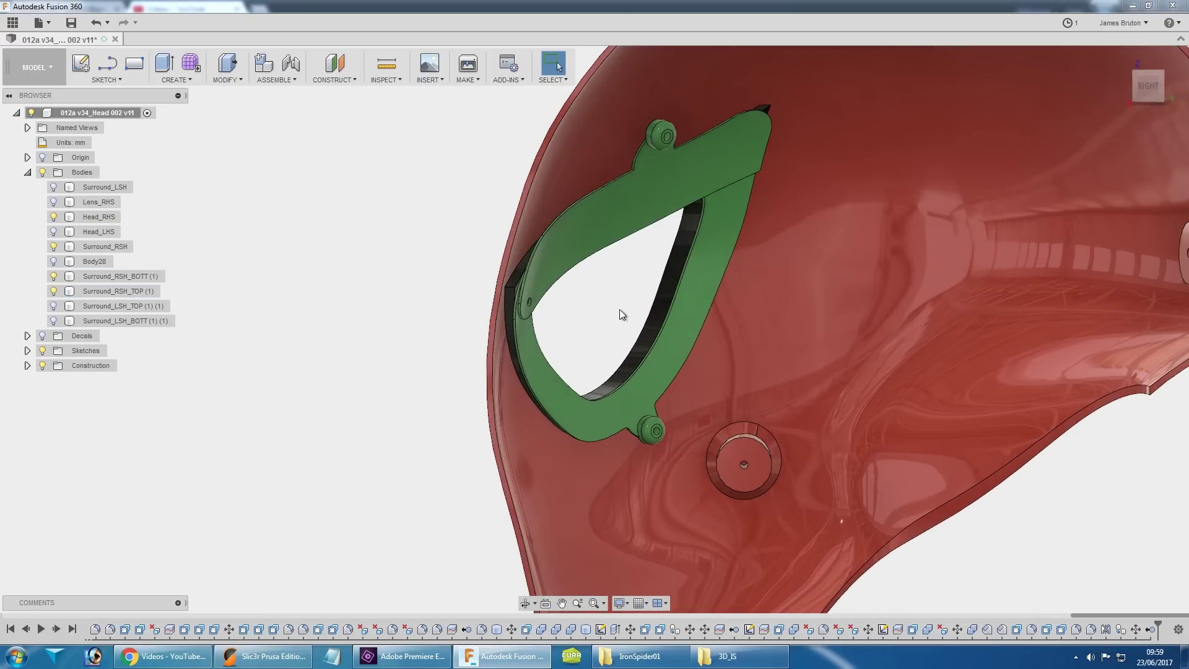
{"action": "middle_click_drag", "start_coordinate": [415, 400], "coordinate": [480, 380], "text": "shift"}
{"action": "scroll", "coordinate": [531, 334], "scroll_direction": "up", "scroll_amount": 3}
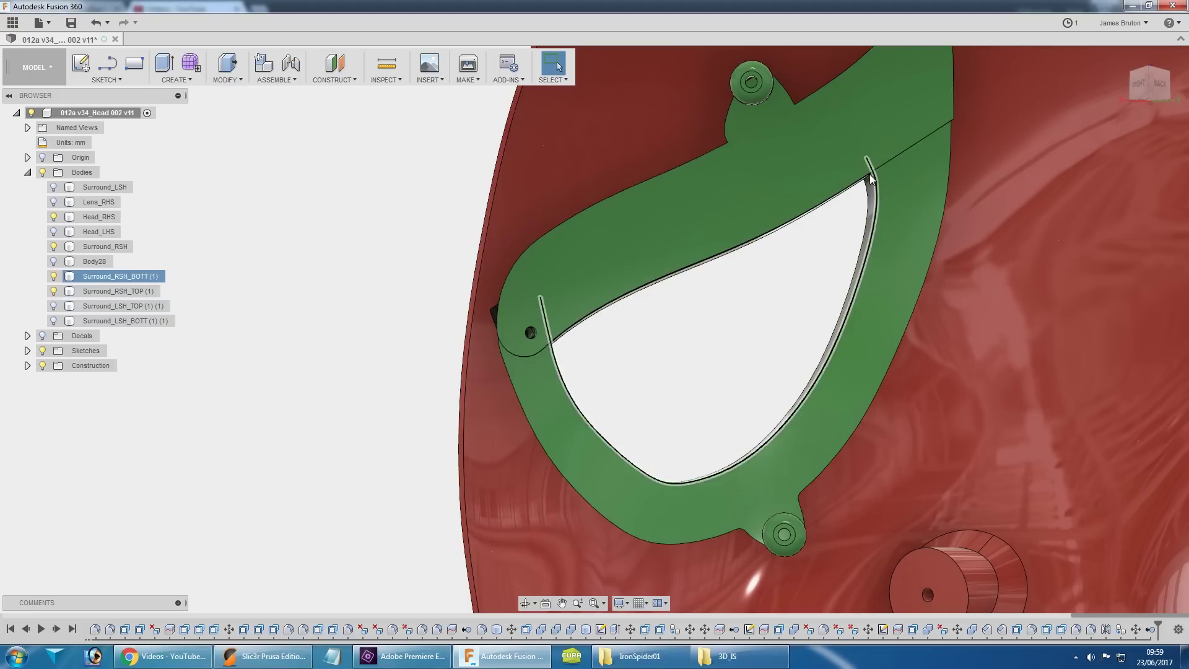
{"action": "middle_click_drag", "start_coordinate": [367, 271], "coordinate": [604, 369]}
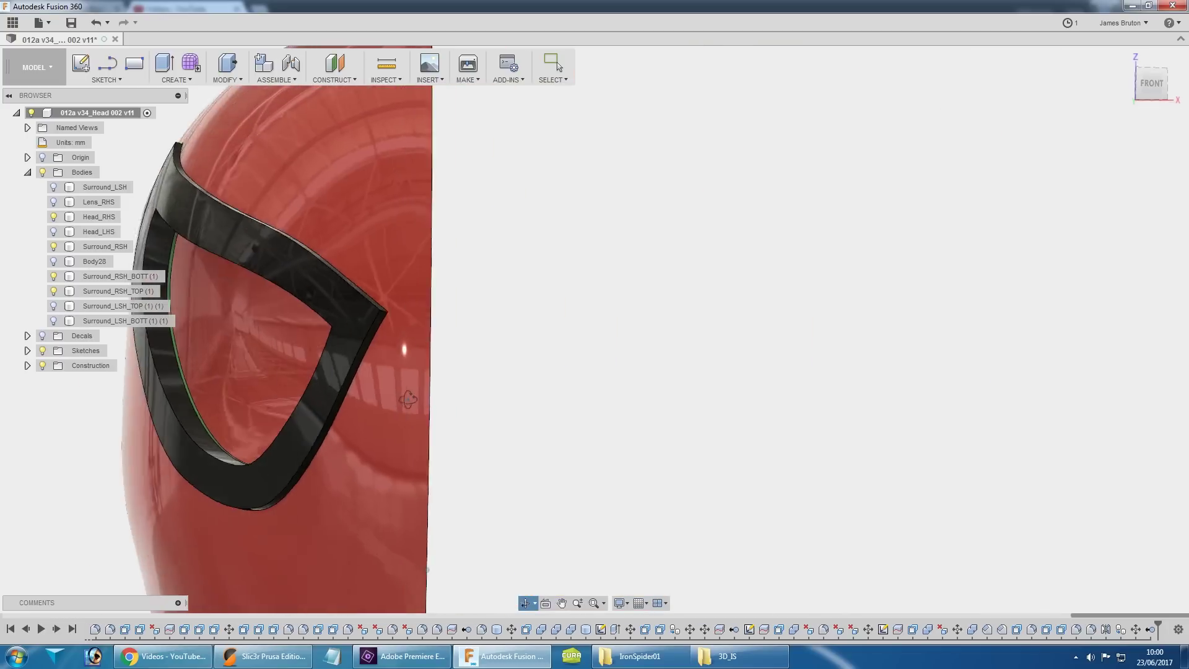
Inspect the eyelids through the see-through Head_RHS shell, then hide the red right half.
{"action": "left_click", "coordinate": [100, 217]}
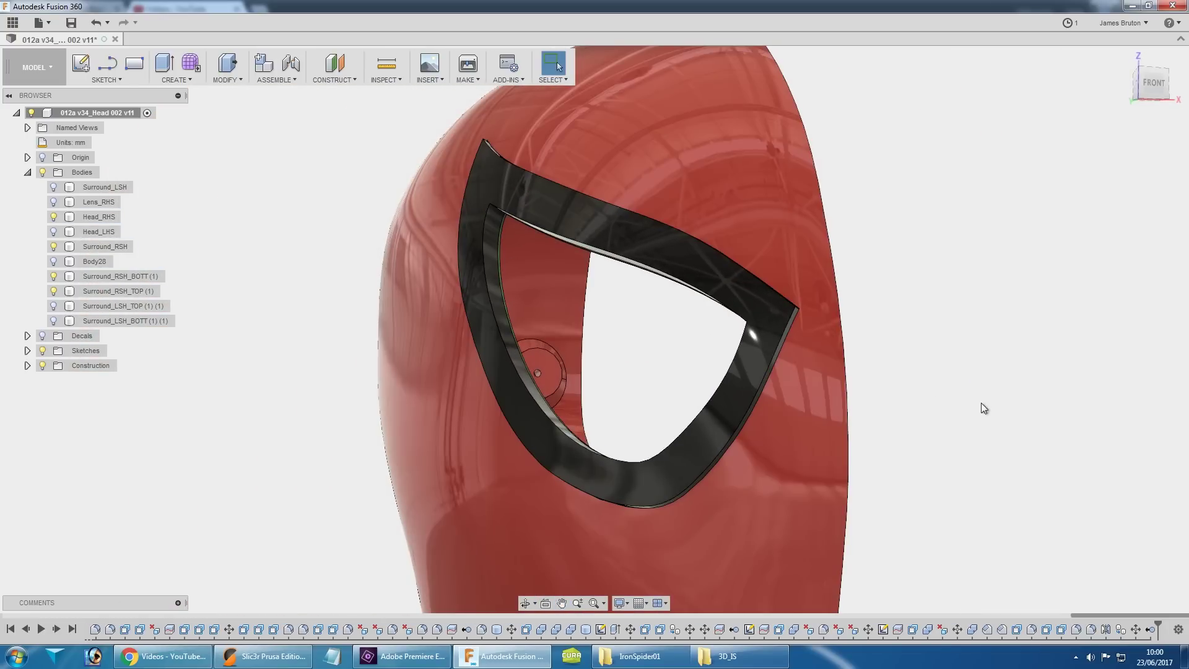
{"action": "middle_click_drag", "start_coordinate": [986, 408], "coordinate": [774, 309], "text": "shift"}
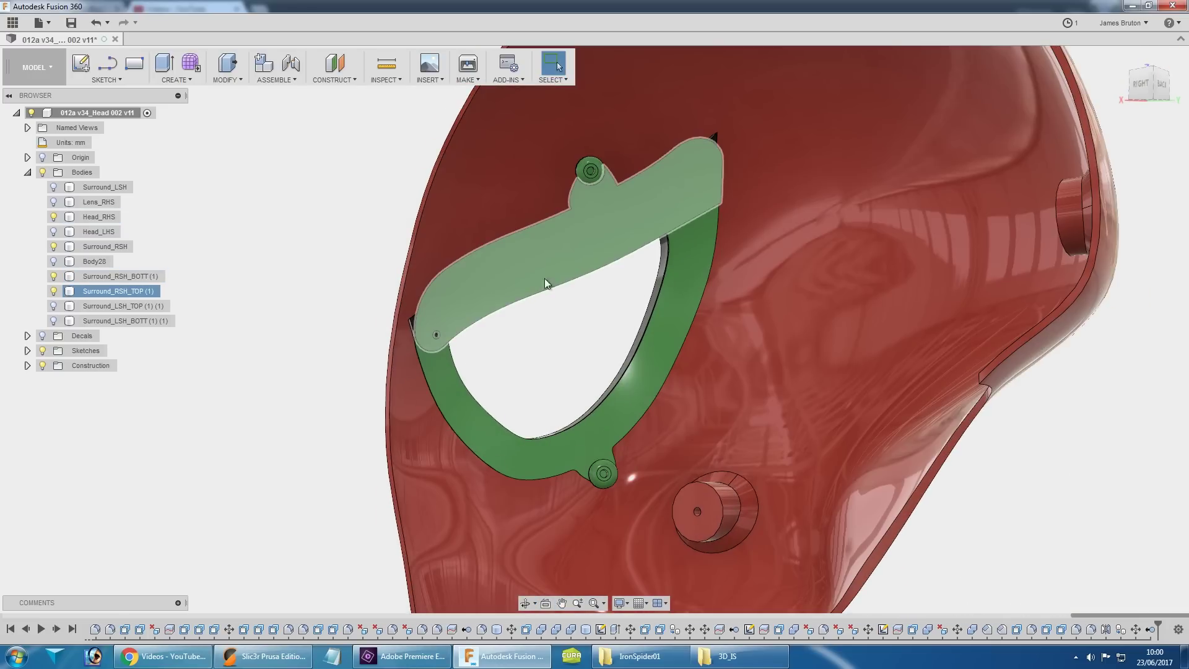
{"action": "middle_click_drag", "start_coordinate": [512, 324], "coordinate": [751, 390], "text": "shift"}
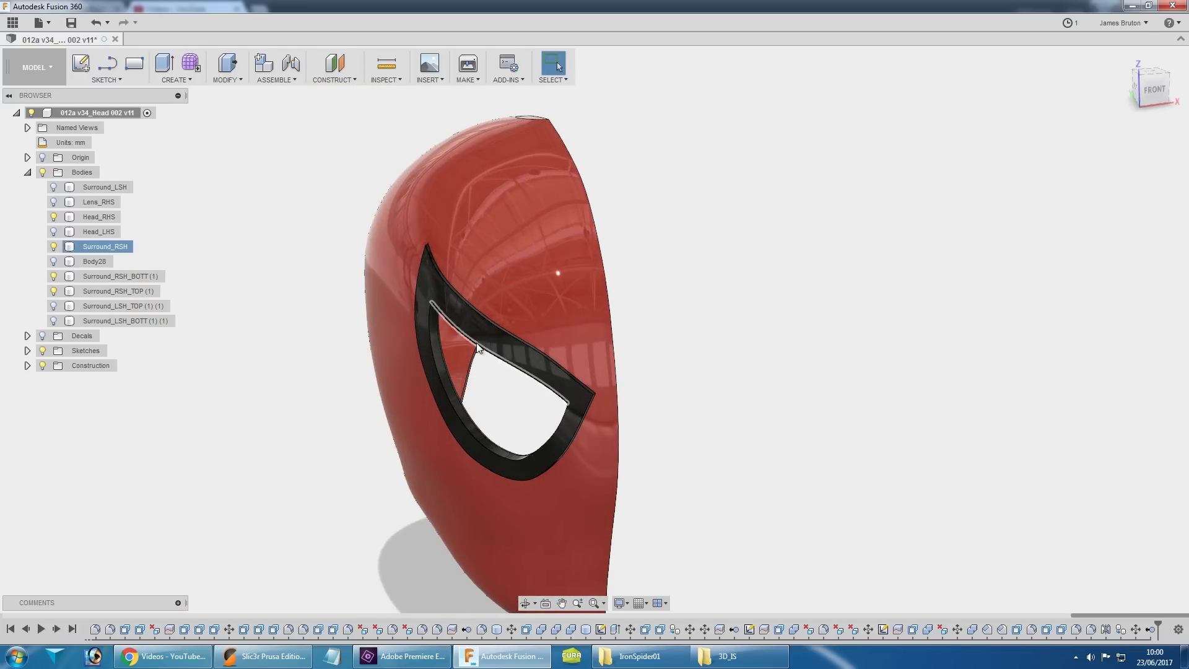
{"action": "middle_click_drag", "start_coordinate": [773, 466], "coordinate": [774, 309], "text": "shift"}
{"action": "left_click", "coordinate": [696, 290]}
{"action": "left_click", "coordinate": [53, 216]}
{"action": "middle_click_drag", "start_coordinate": [761, 260], "coordinate": [613, 379], "text": "shift"}
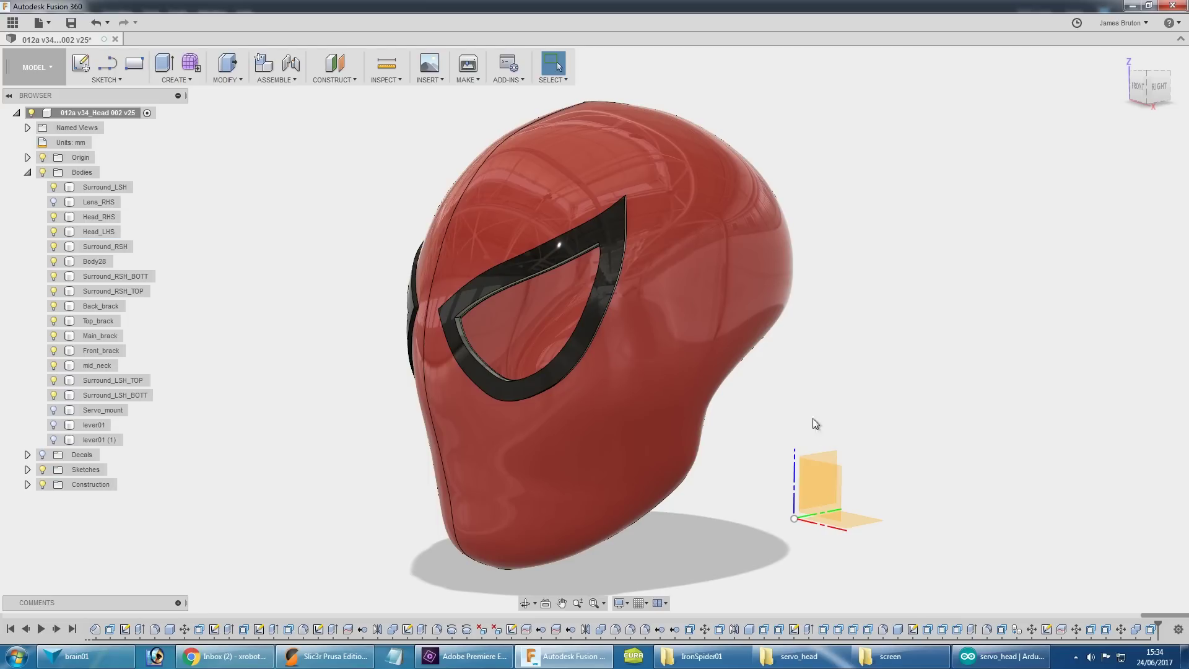
{"action": "middle_click_drag", "start_coordinate": [810, 447], "coordinate": [834, 400], "text": "shift"}
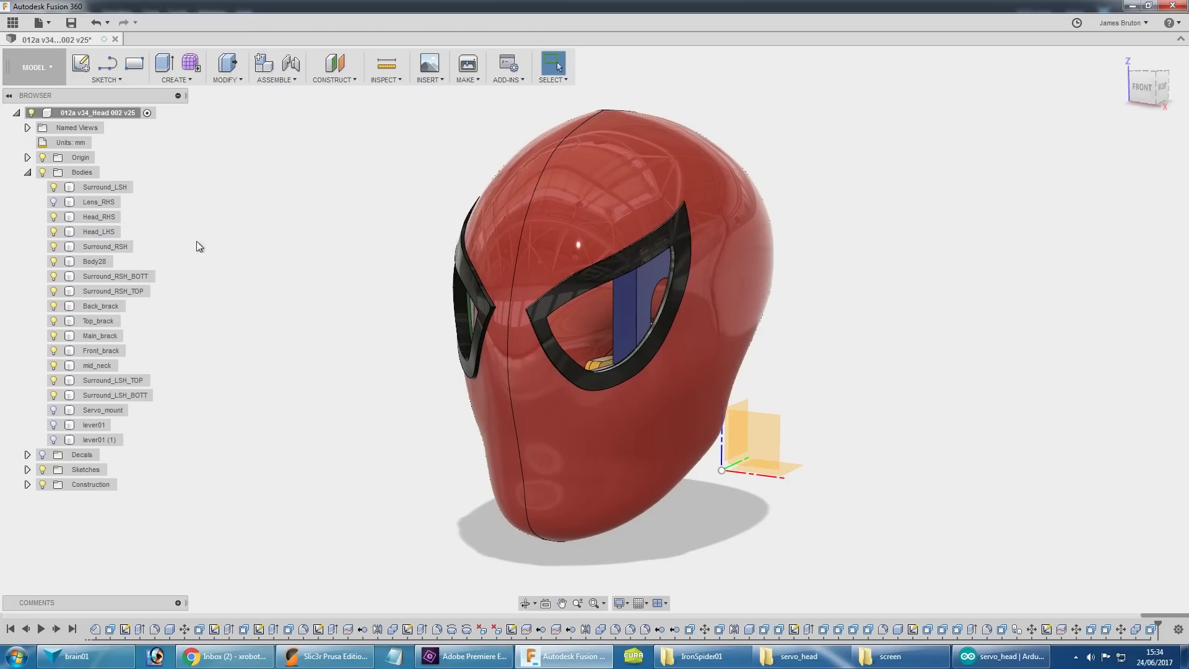
{"action": "left_click", "coordinate": [54, 217]}
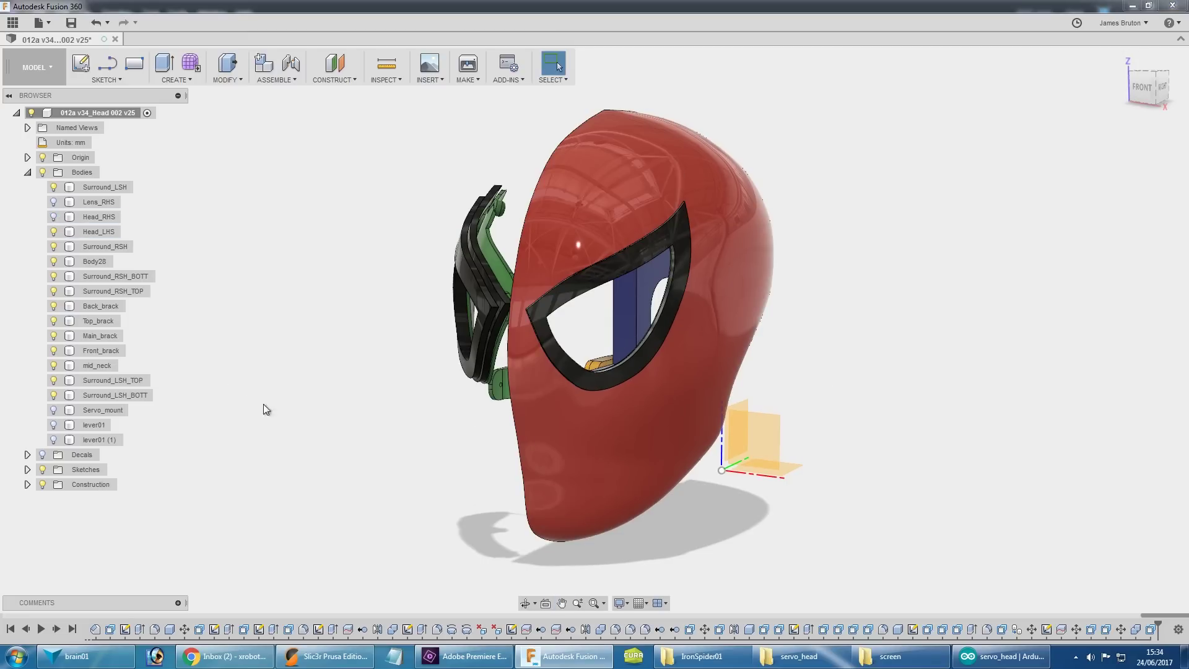
{"action": "middle_click_drag", "start_coordinate": [241, 376], "coordinate": [585, 362], "text": "shift"}
{"action": "scroll", "coordinate": [628, 392], "scroll_direction": "up", "scroll_amount": 5}
{"action": "scroll", "coordinate": [628, 392], "scroll_direction": "down", "scroll_amount": 5}
{"action": "middle_click_drag", "start_coordinate": [467, 405], "coordinate": [656, 317], "text": "shift"}
{"action": "scroll", "coordinate": [694, 266], "scroll_direction": "up", "scroll_amount": 3}
{"action": "scroll", "coordinate": [649, 246], "scroll_direction": "down", "scroll_amount": 5}
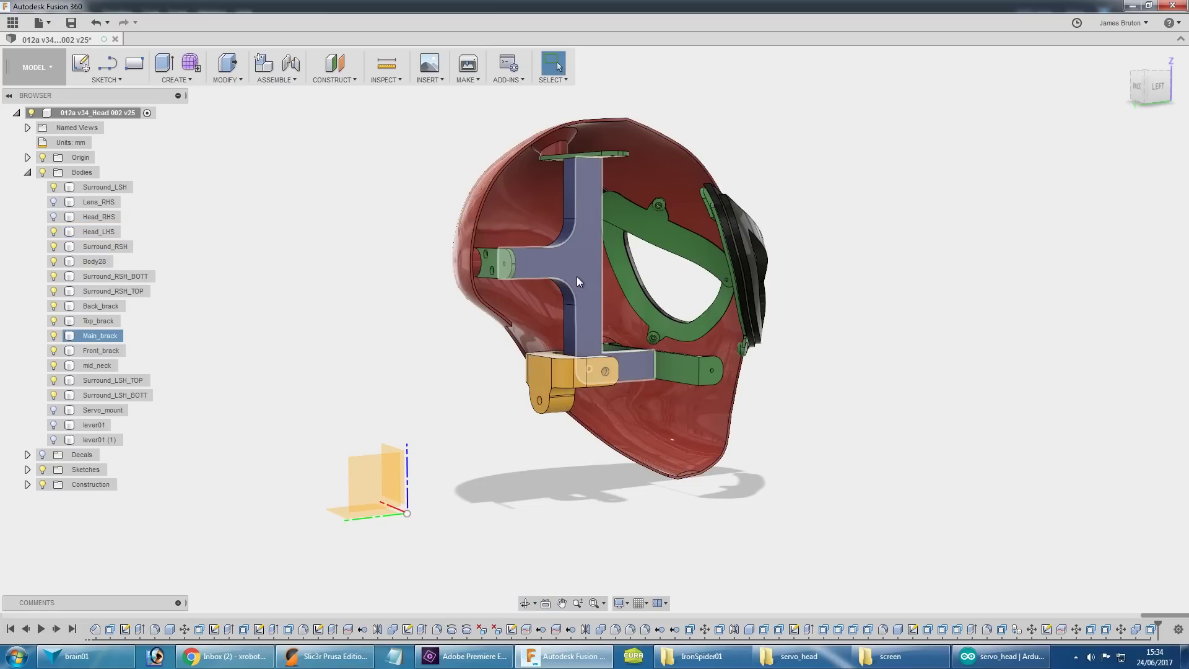
{"action": "middle_click_drag", "start_coordinate": [849, 426], "coordinate": [688, 402], "text": "shift"}
{"action": "middle_click_drag", "start_coordinate": [849, 445], "coordinate": [681, 489], "text": "shift"}
{"action": "scroll", "coordinate": [637, 494], "scroll_direction": "up", "scroll_amount": 6}
{"action": "left_click", "coordinate": [577, 414]}
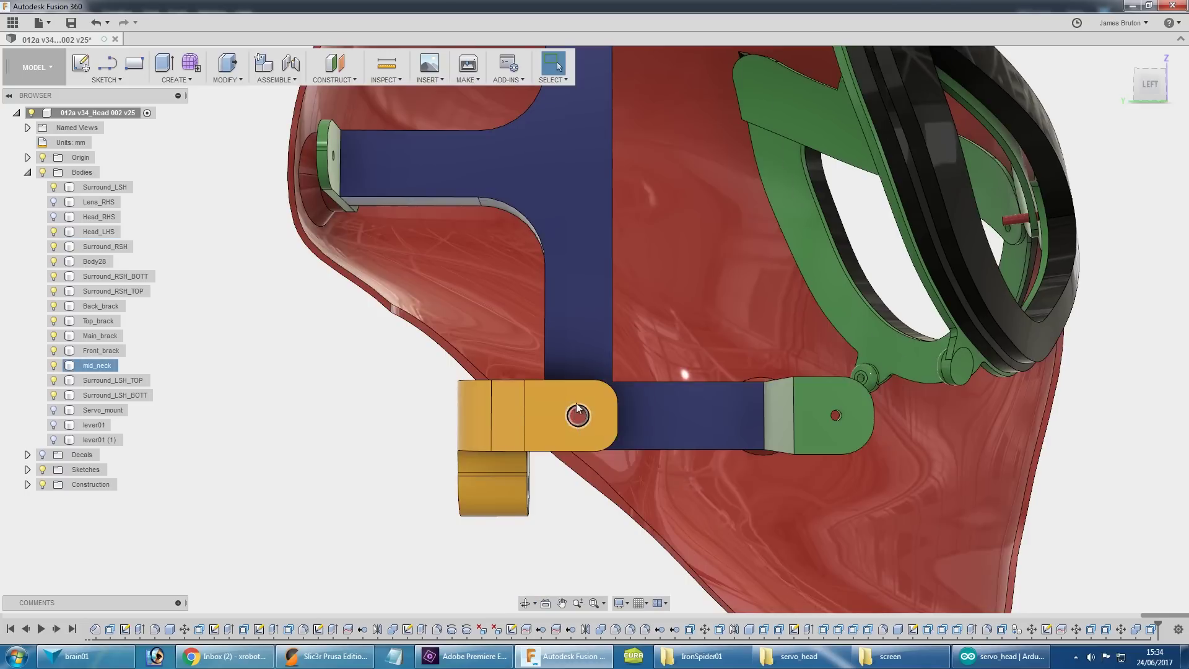
{"action": "scroll", "coordinate": [576, 413], "scroll_direction": "down", "scroll_amount": 6}
{"action": "left_click", "coordinate": [593, 477]}
{"action": "middle_click_drag", "start_coordinate": [570, 498], "coordinate": [656, 409], "text": "shift"}
{"action": "left_click", "coordinate": [581, 367]}
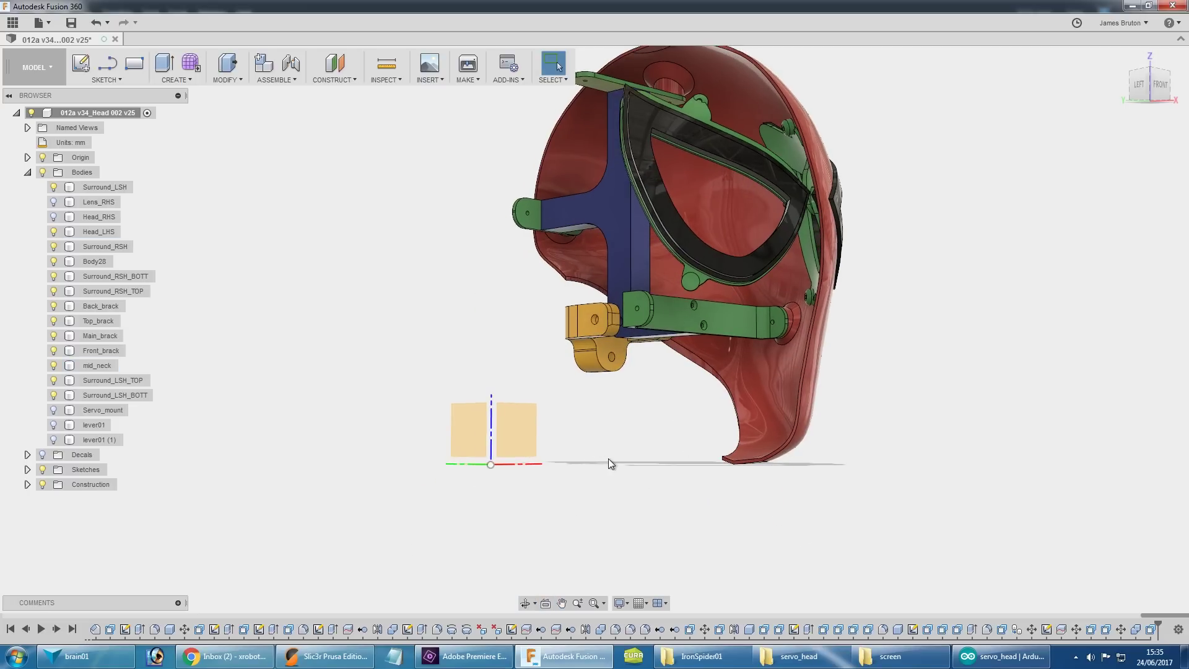
{"action": "middle_click_drag", "start_coordinate": [630, 444], "coordinate": [620, 432], "text": "shift"}
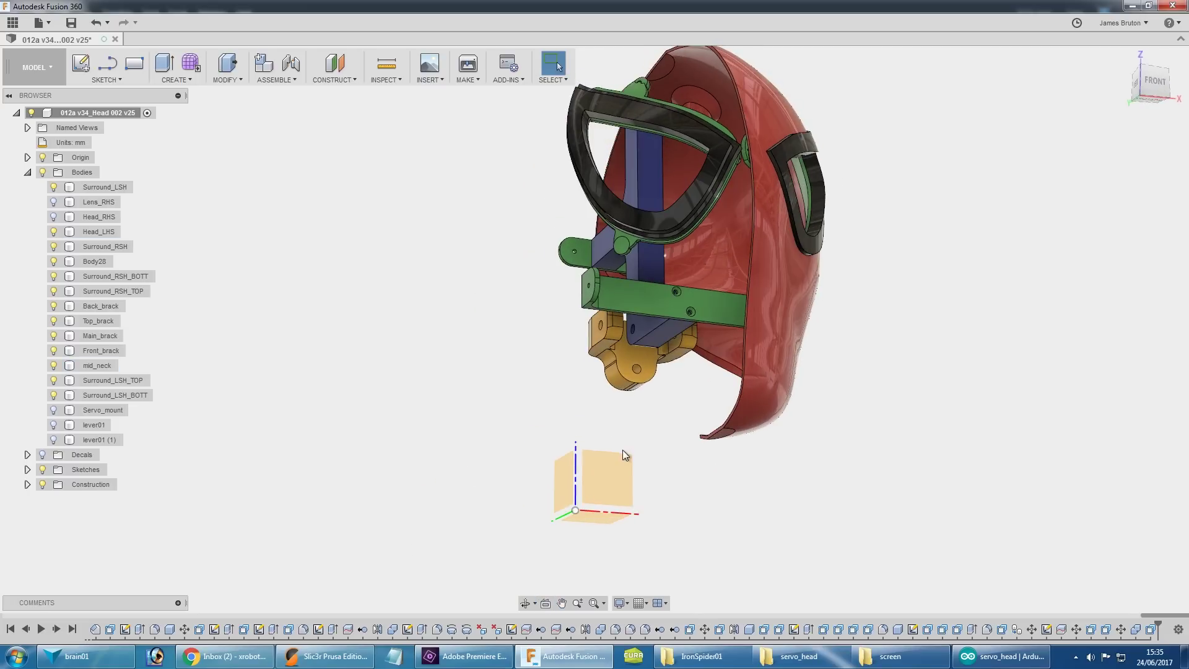
{"action": "middle_click_drag", "start_coordinate": [621, 491], "coordinate": [672, 495], "text": "shift"}
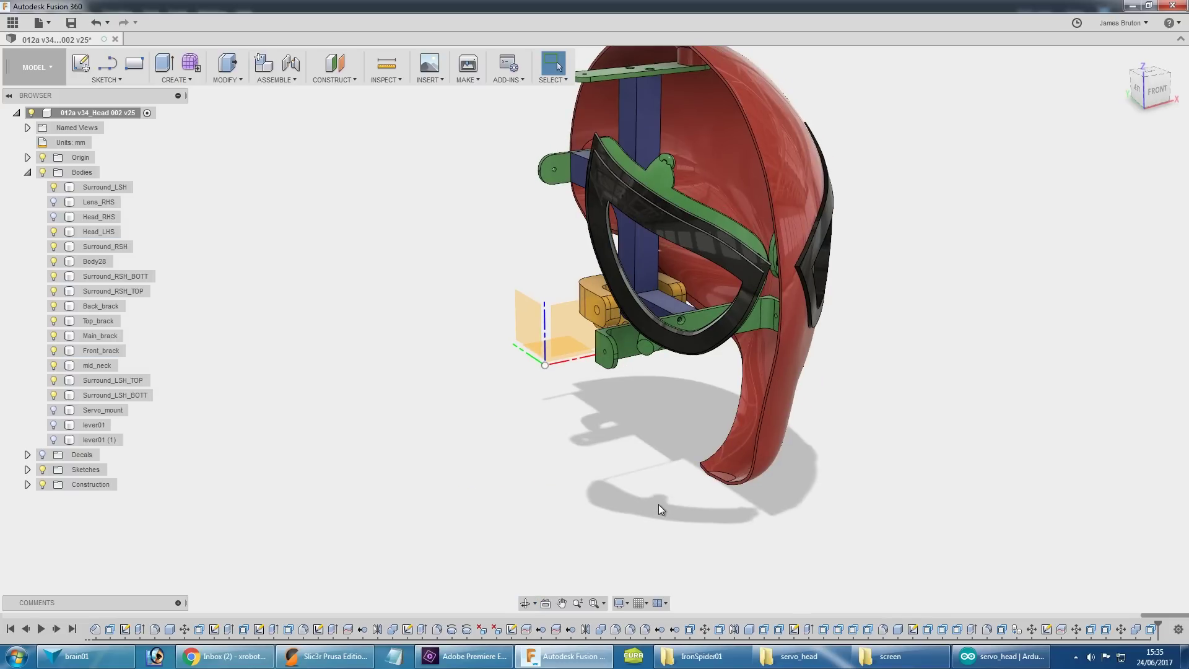